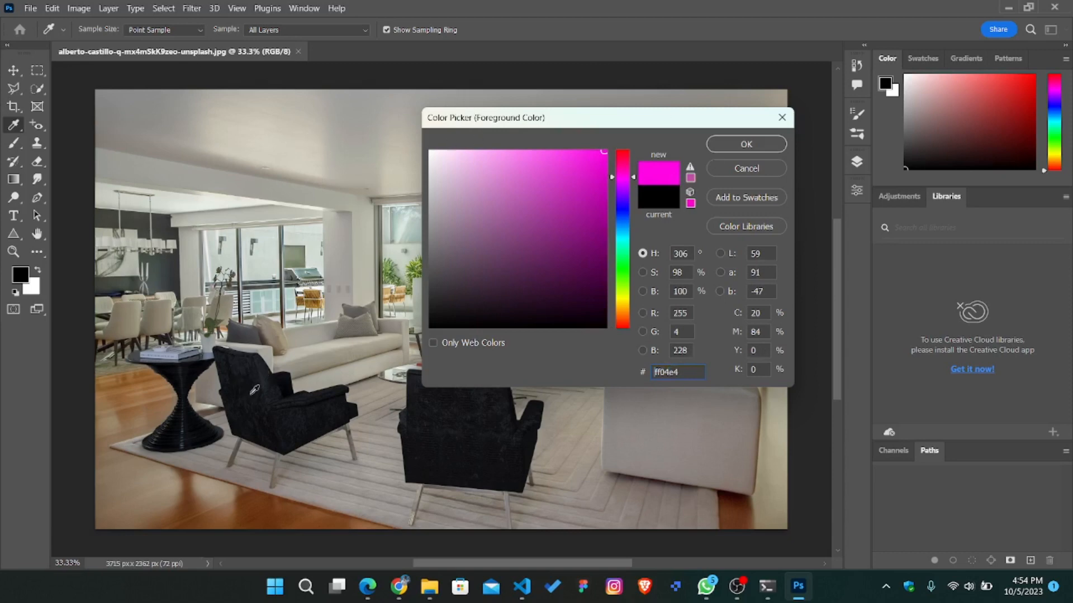
Step: Set the foreground colour to 242527 by sampling the black armchair beside the side table through the Color Picker
click(259, 384)
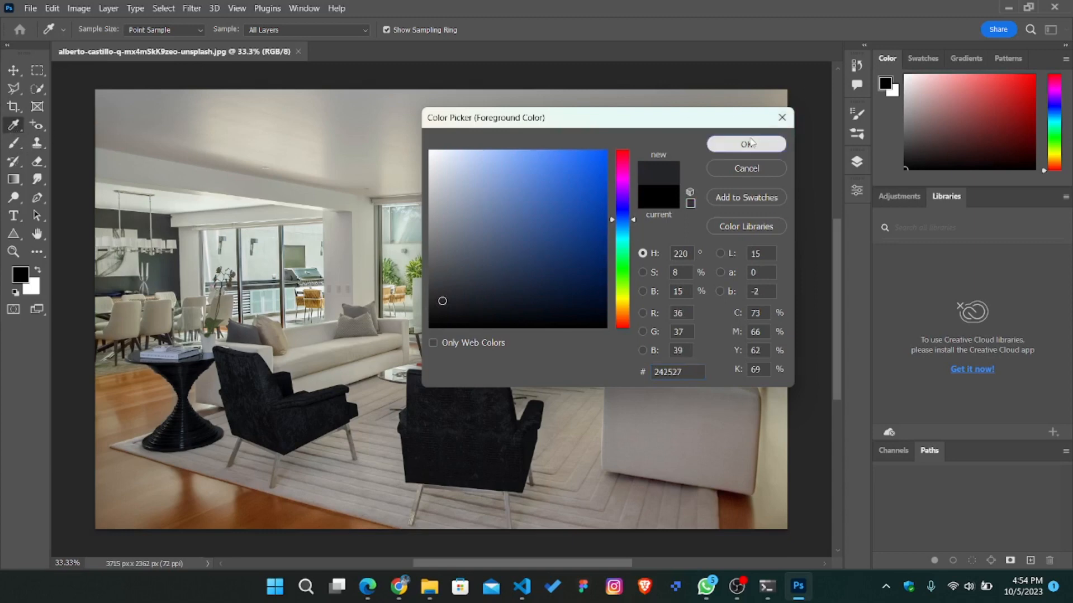
click(748, 143)
click(14, 70)
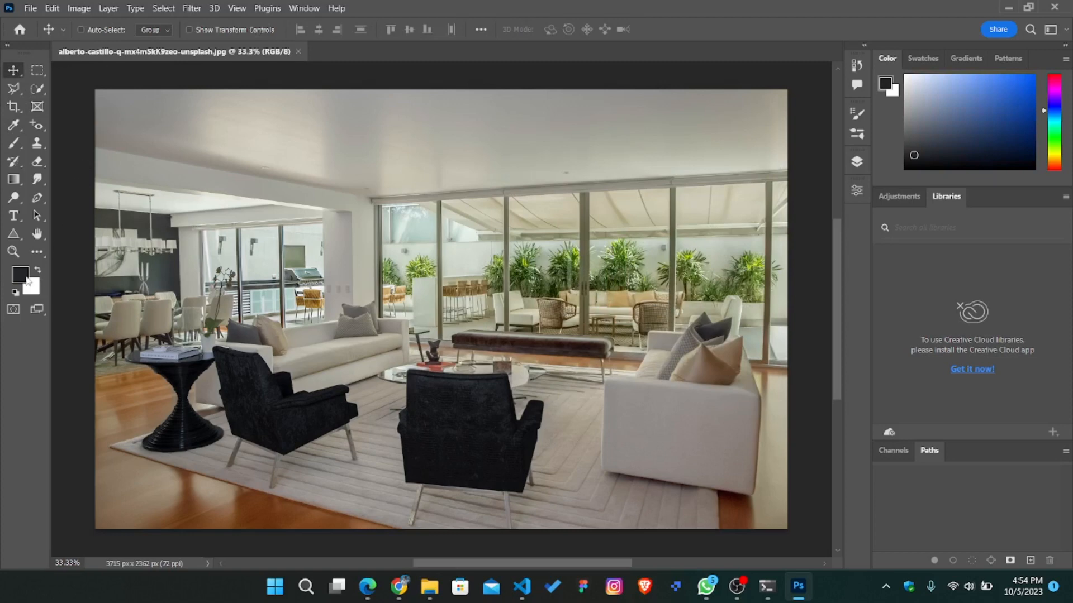
Step: Set the foreground colour to abbe4b by sampling the green palm foliage outside the glass doors through the Color Picker
click(28, 279)
drag(515, 120, 479, 129)
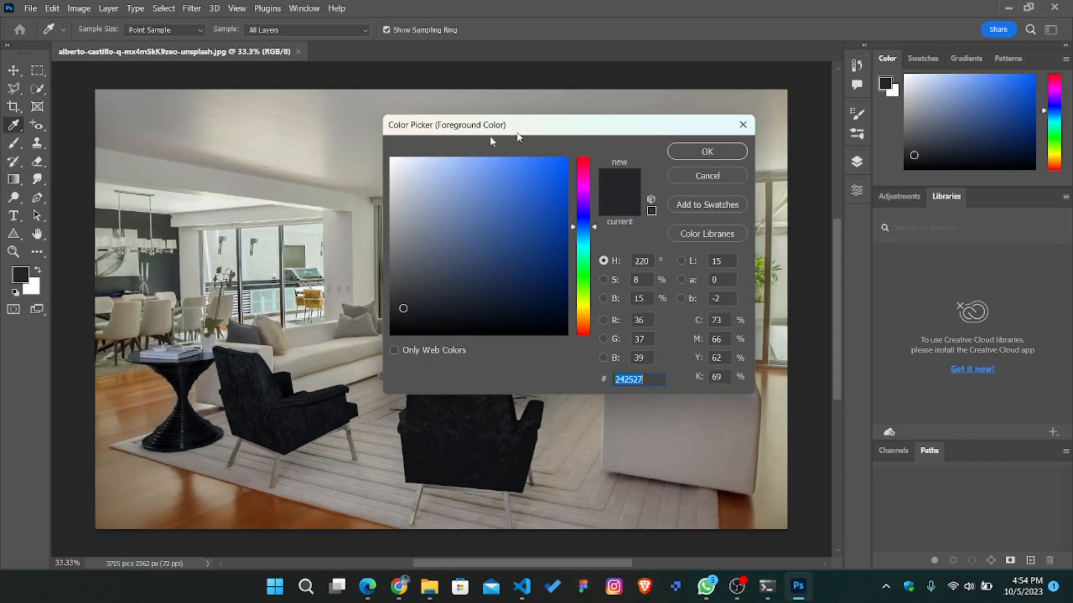
drag(490, 131, 312, 149)
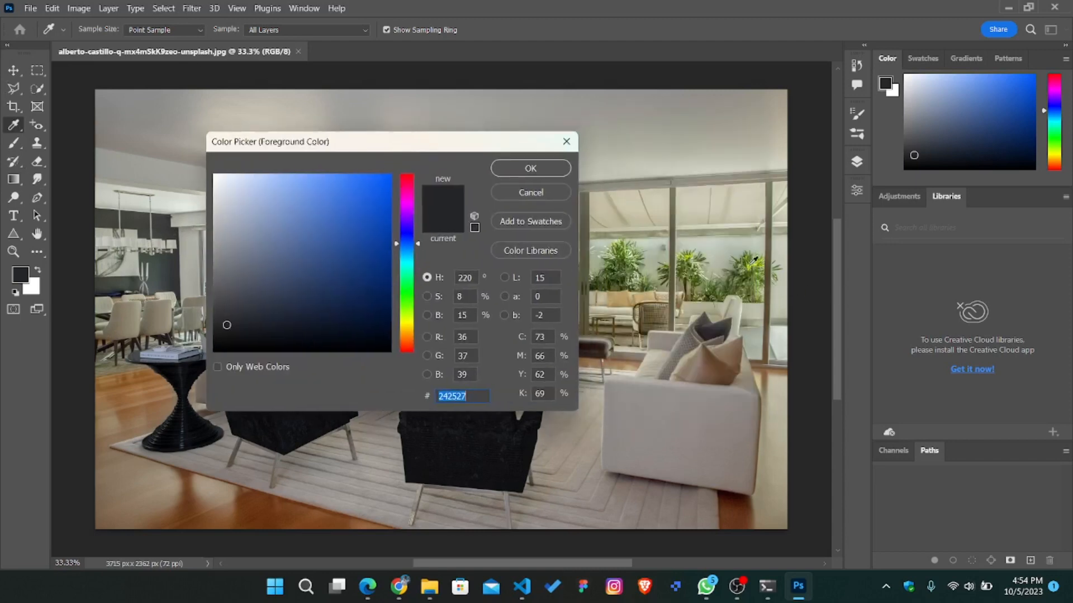
click(703, 256)
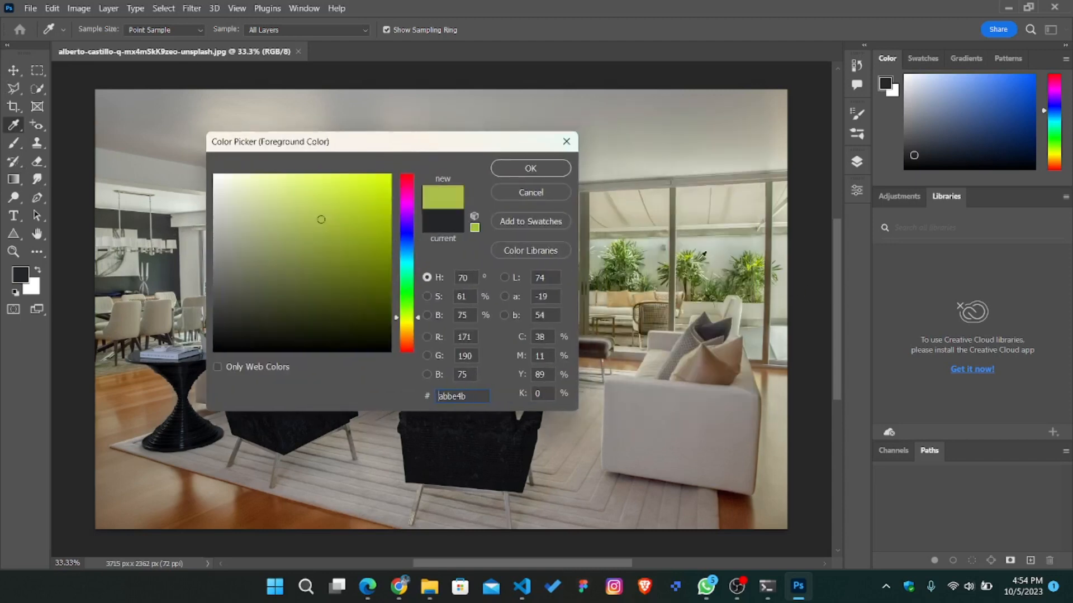
click(511, 162)
Step: Sample the light grey at the upper edge of the long bench as foreground colour using the Eyedropper tool
click(12, 127)
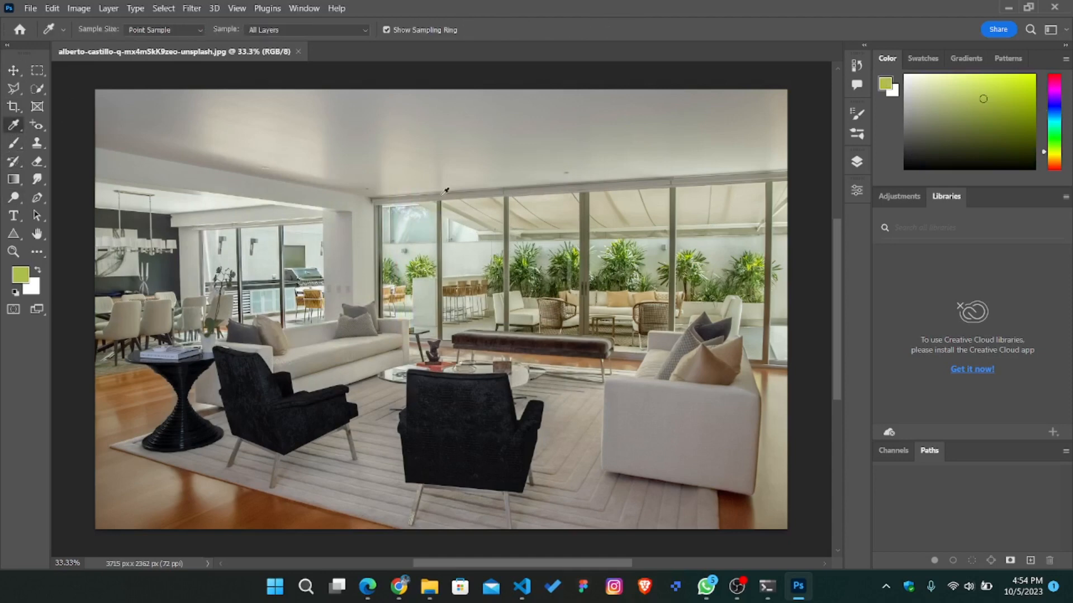
click(532, 336)
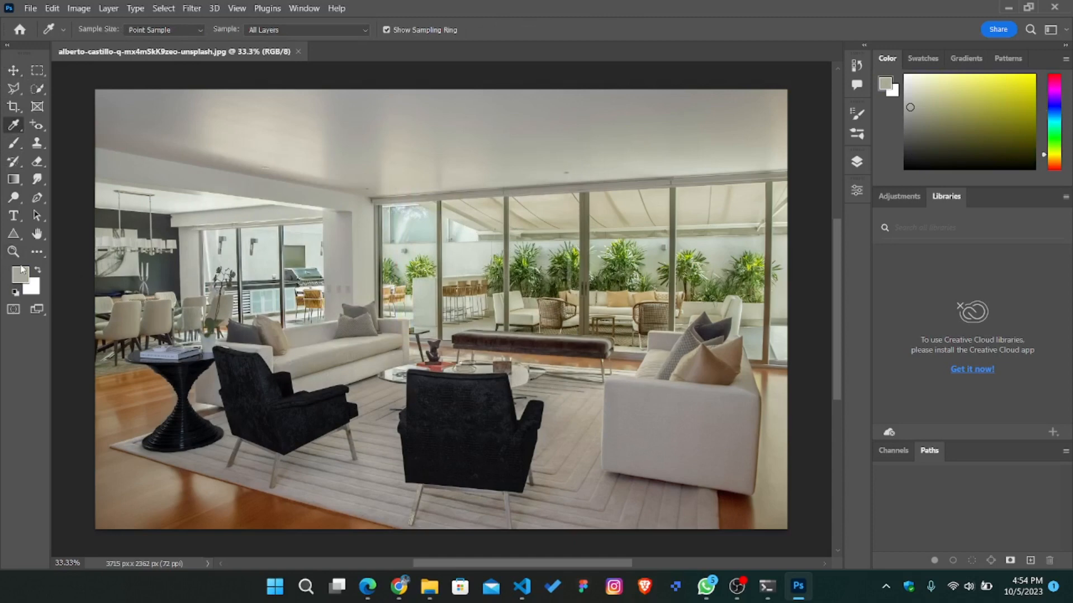
click(14, 71)
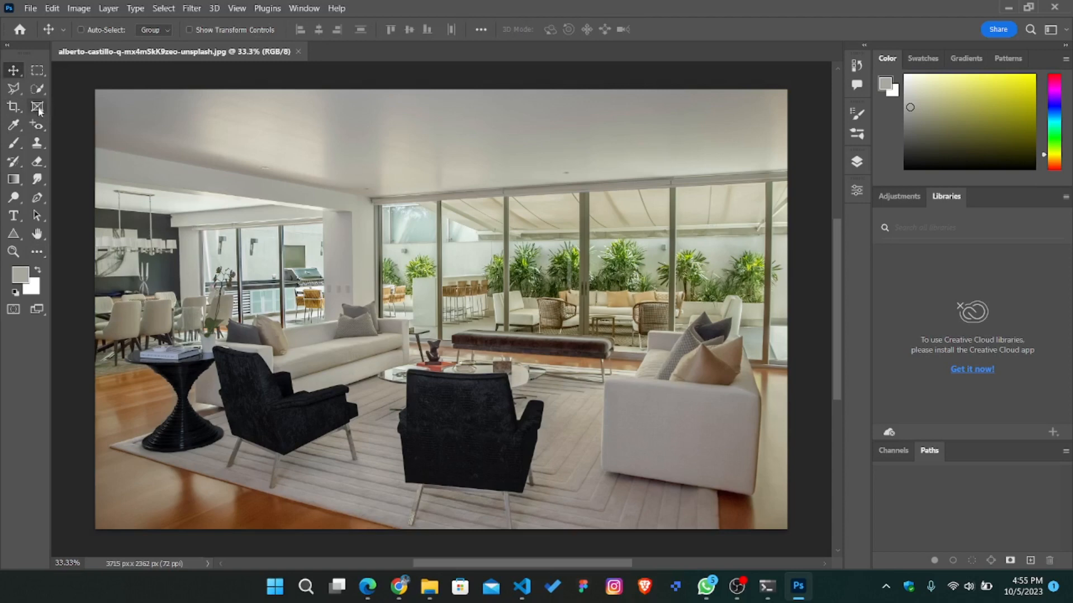
Step: Sample the pillar and the light beige ceiling above it as foreground colour with the Eyedropper tool
key(alt)
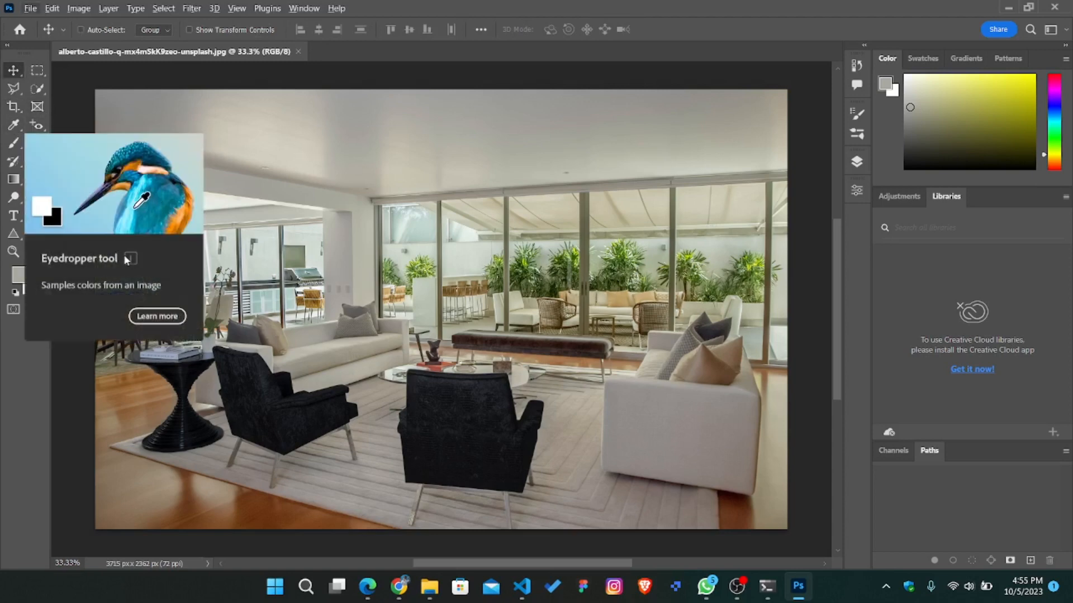
key(i)
key(alt+i)
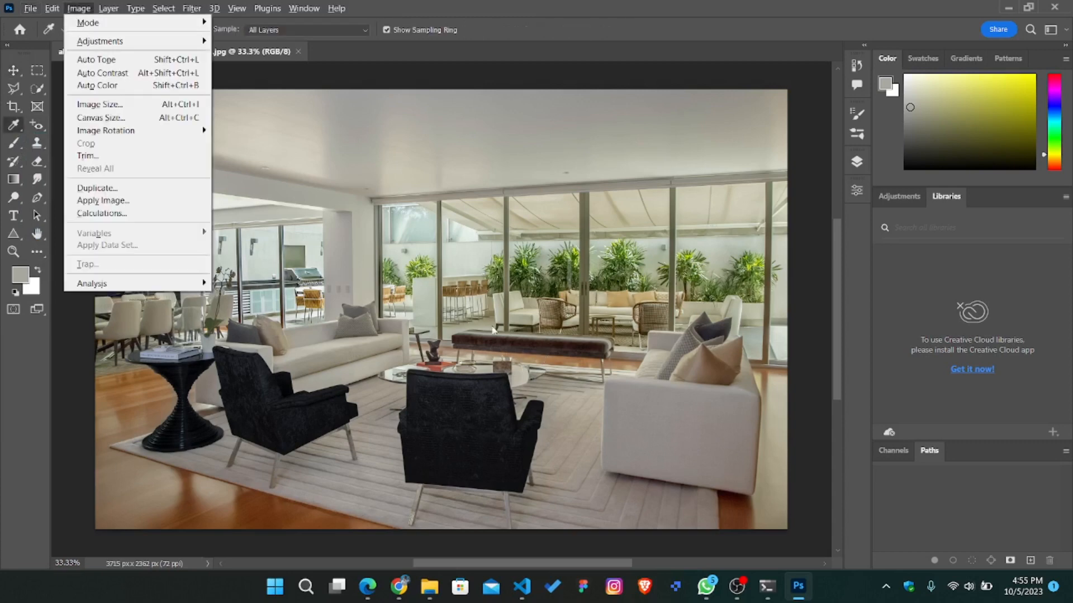
click(358, 258)
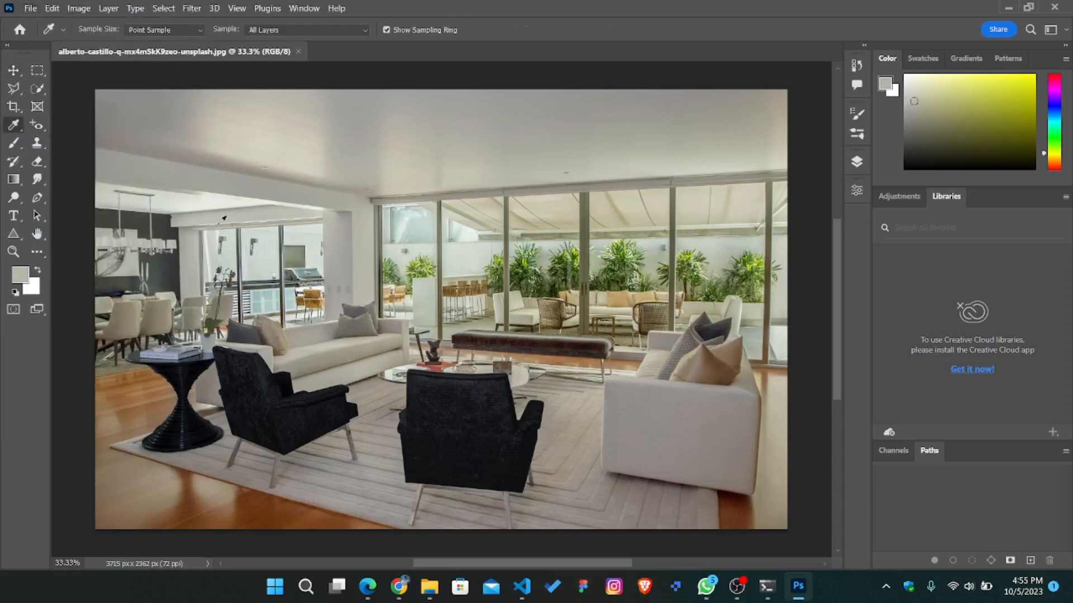
click(314, 162)
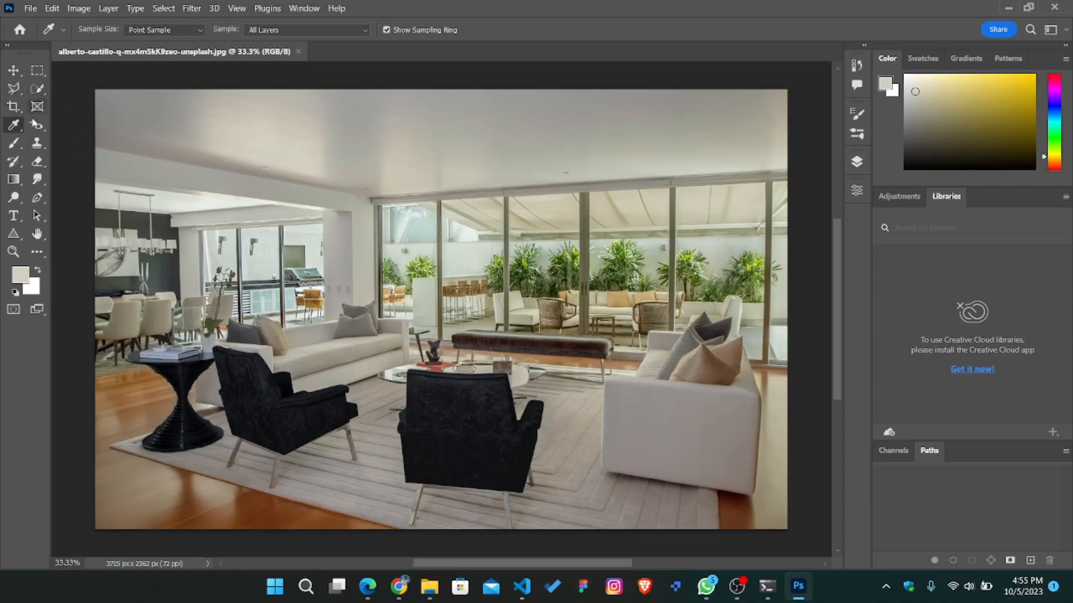
click(14, 144)
mouse_move(233, 213)
mouse_down()
mouse_move(238, 235)
mouse_move(313, 206)
mouse_move(341, 344)
mouse_move(331, 229)
mouse_up()
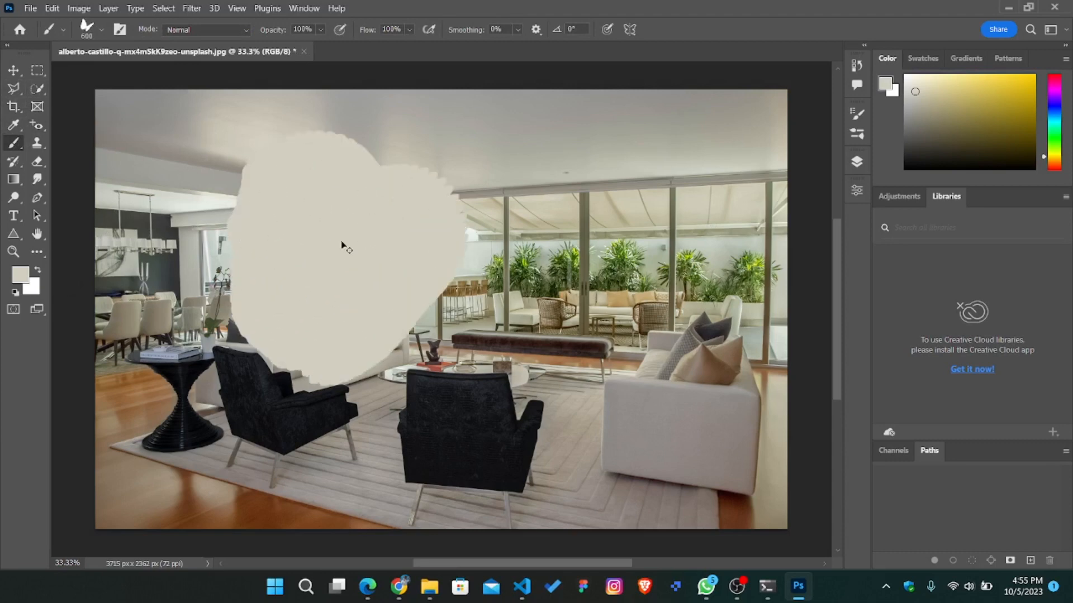
key(ctrl+z)
Step: Switch the Brush tool from the butterfly tip to a soft round tip and reduce its size to 250 px
click(101, 31)
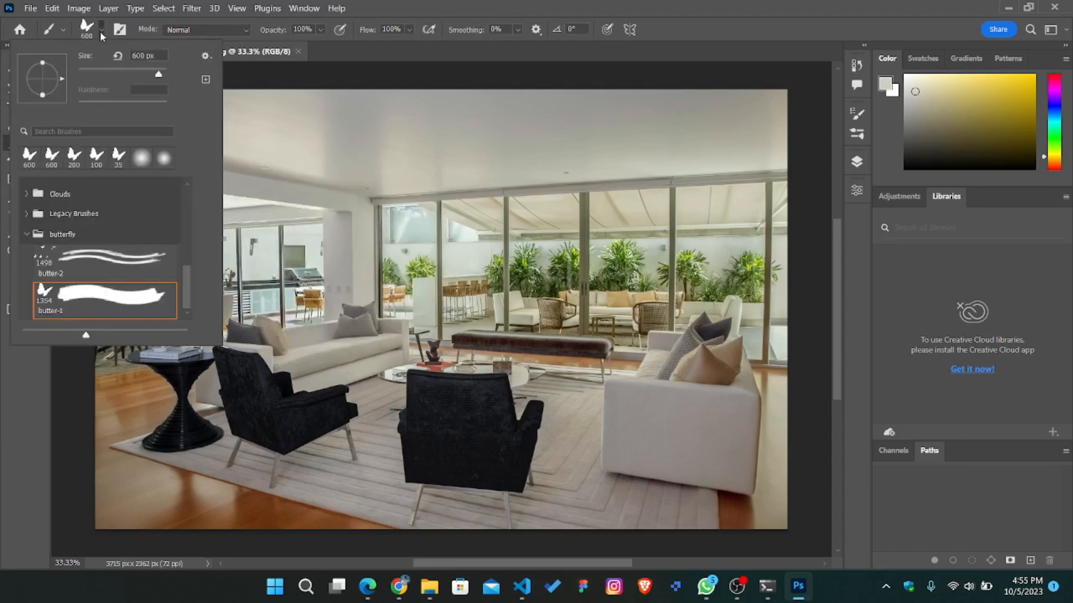
click(101, 34)
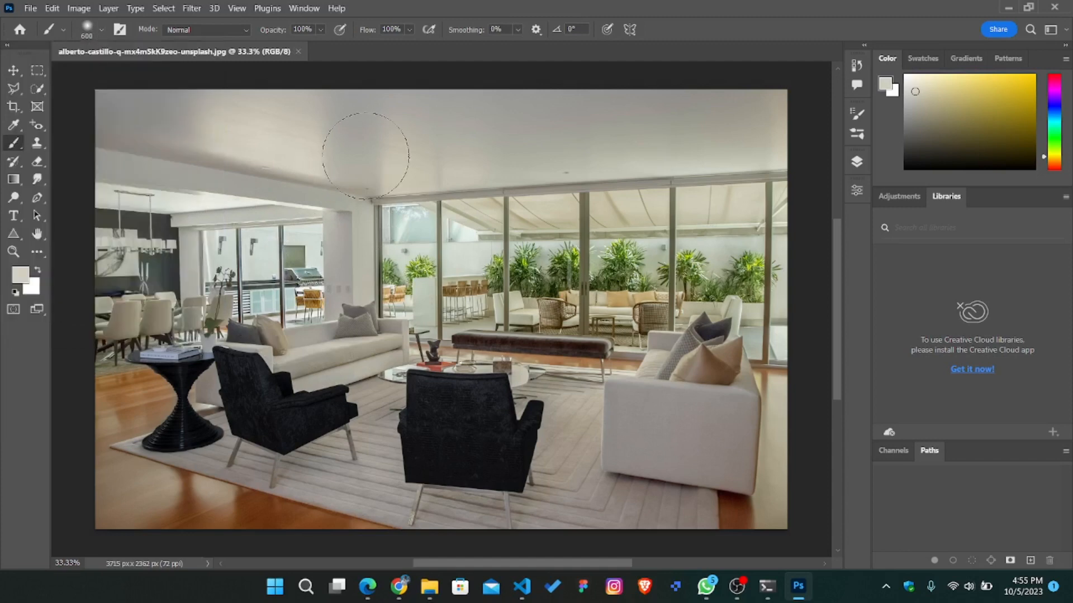
key(v)
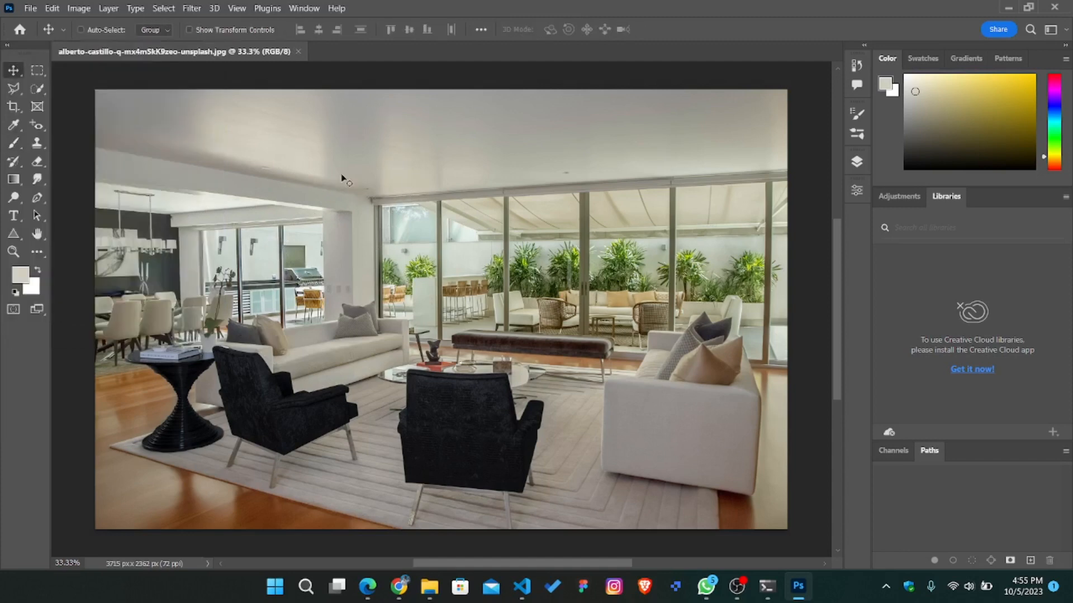
click(16, 142)
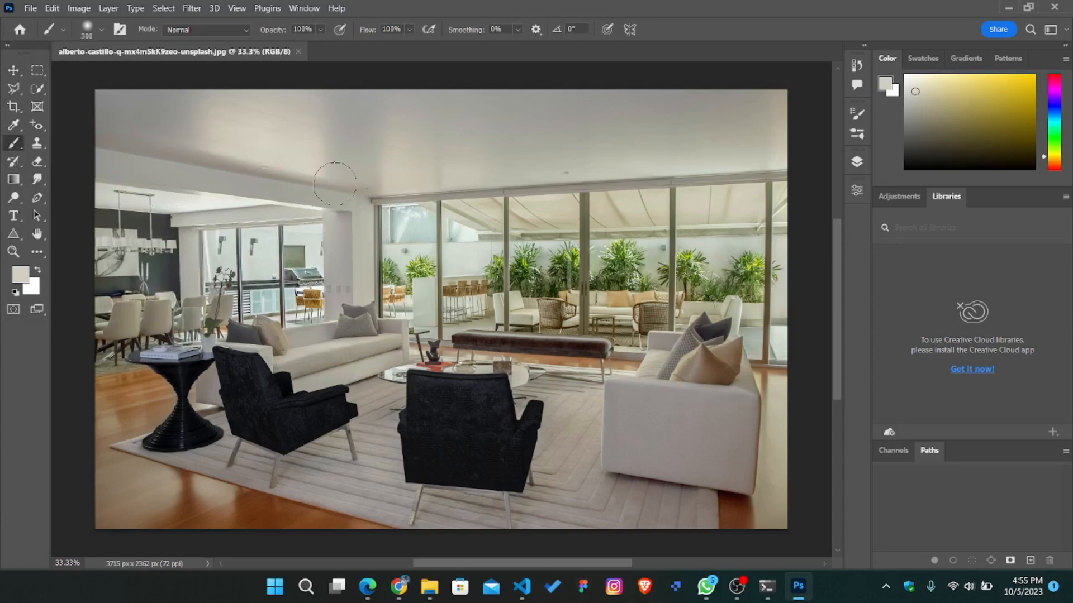
key(bracketleft)
Step: Sample the ceiling colour and paint a dab of it on the ceiling just above the glass door frame
click(13, 125)
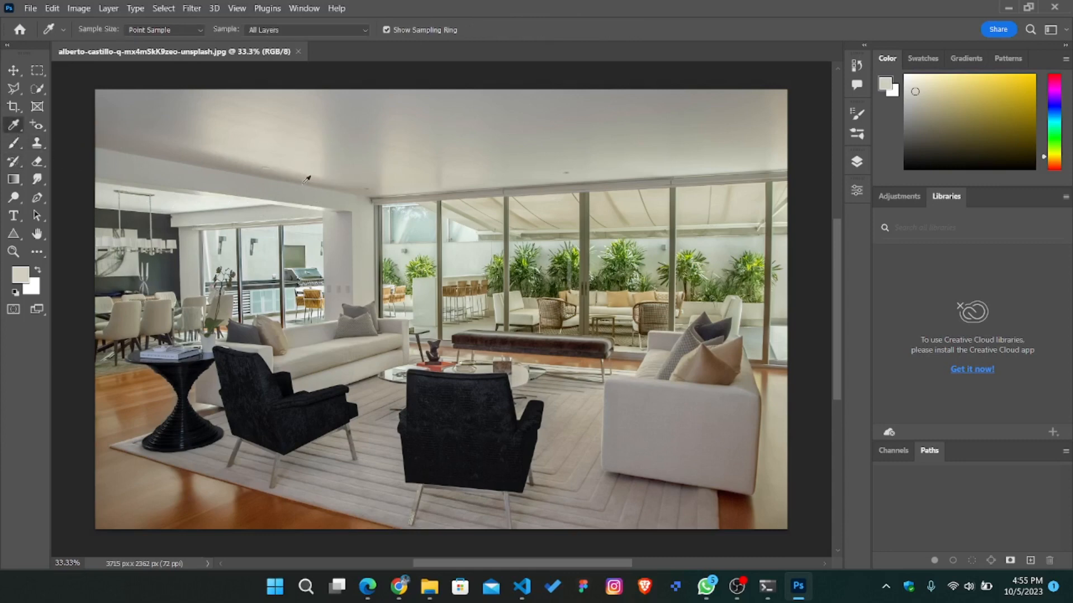
click(377, 160)
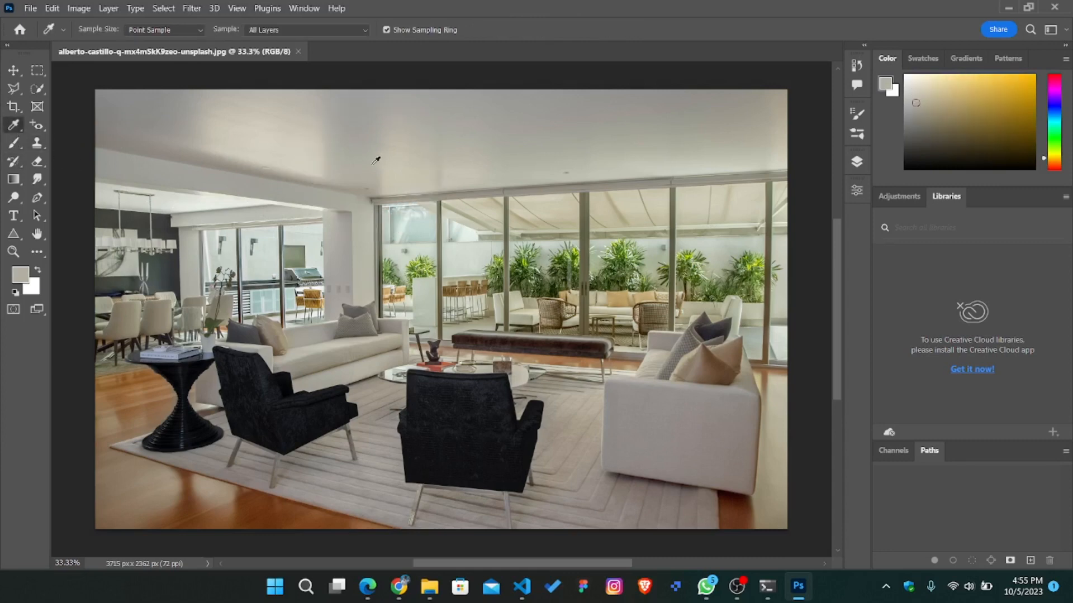
click(13, 143)
click(376, 179)
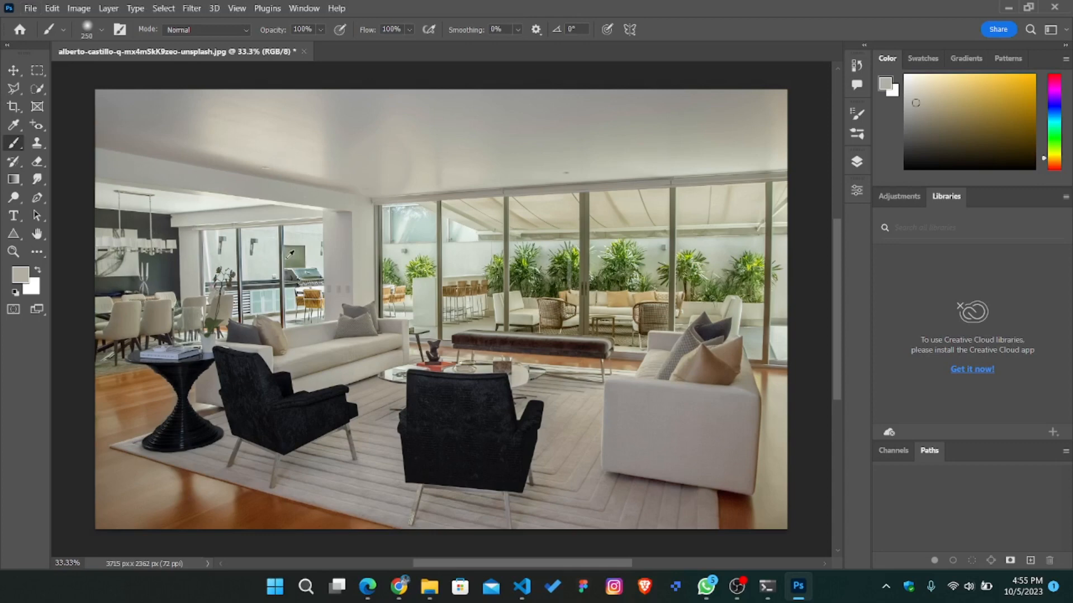
Step: Sample and dab the pale teal of the dining-area window without leaving the Brush tool, and sample the grey pillar
alt+click(267, 299)
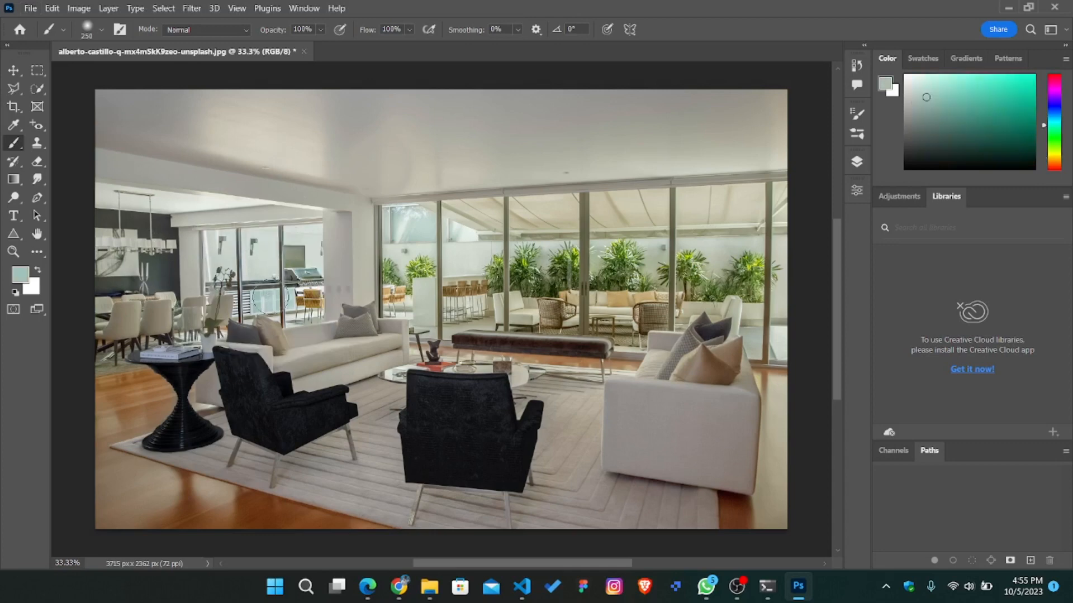
click(268, 297)
alt+click(361, 260)
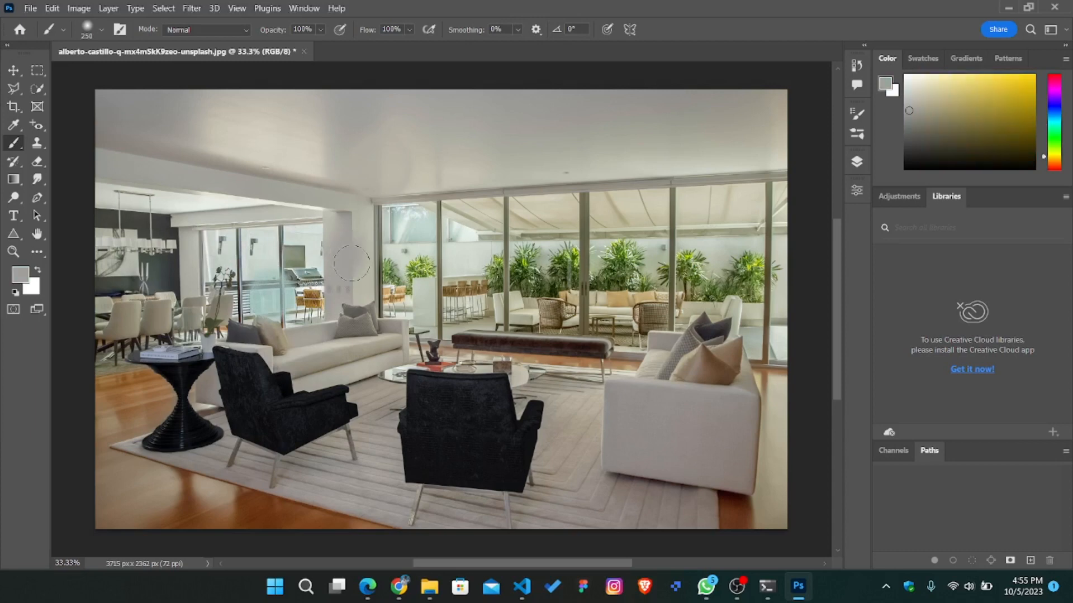
Step: Undo the recent brush dabs on the ceiling and the dining-area window
key(ctrl+z)
key(ctrl+z)
key(ctrl+z)
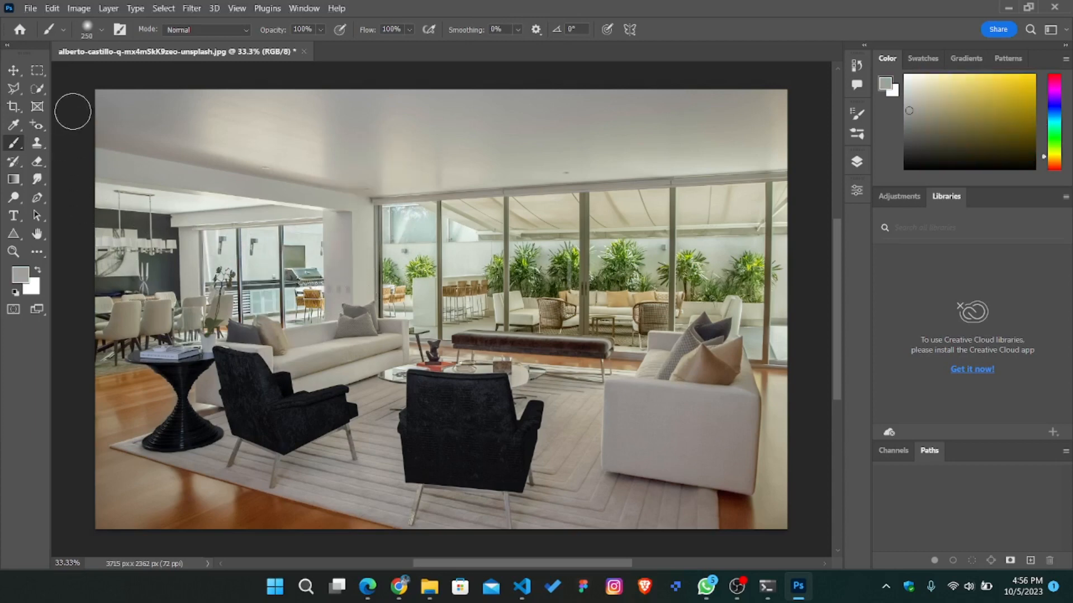
Step: Sample the ceiling colour with the Eyedropper's sampling ring turned off, and turn the ring back on
click(14, 125)
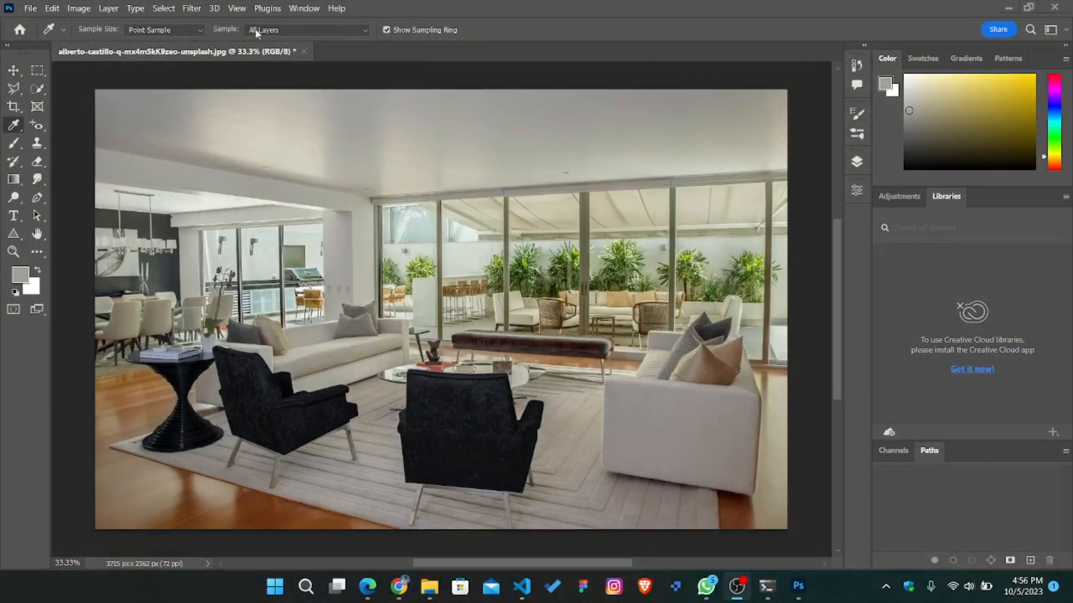
click(386, 32)
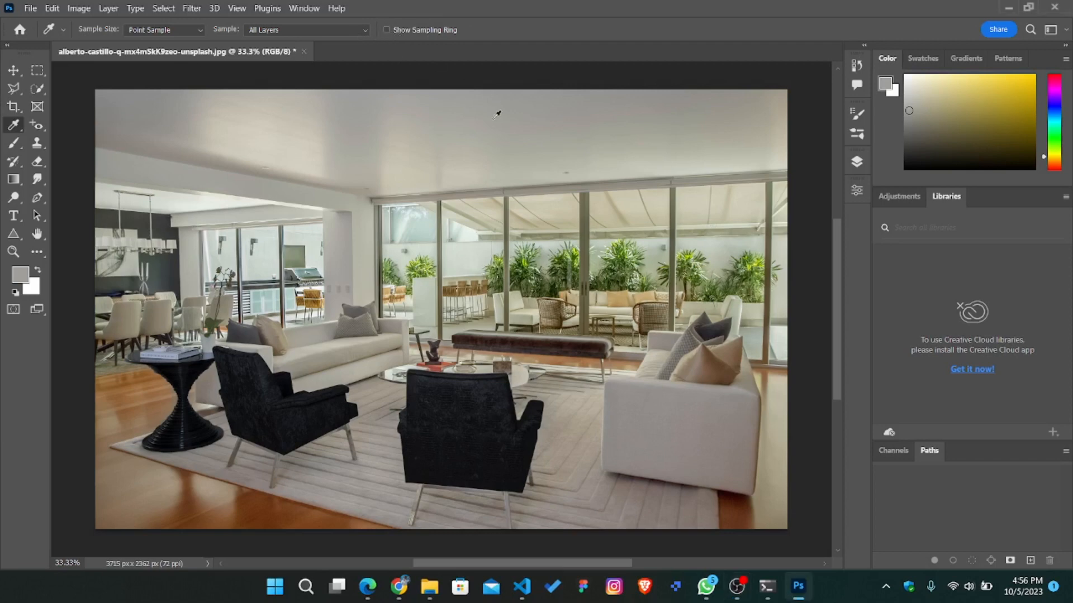
click(451, 152)
click(518, 123)
drag(485, 137, 553, 148)
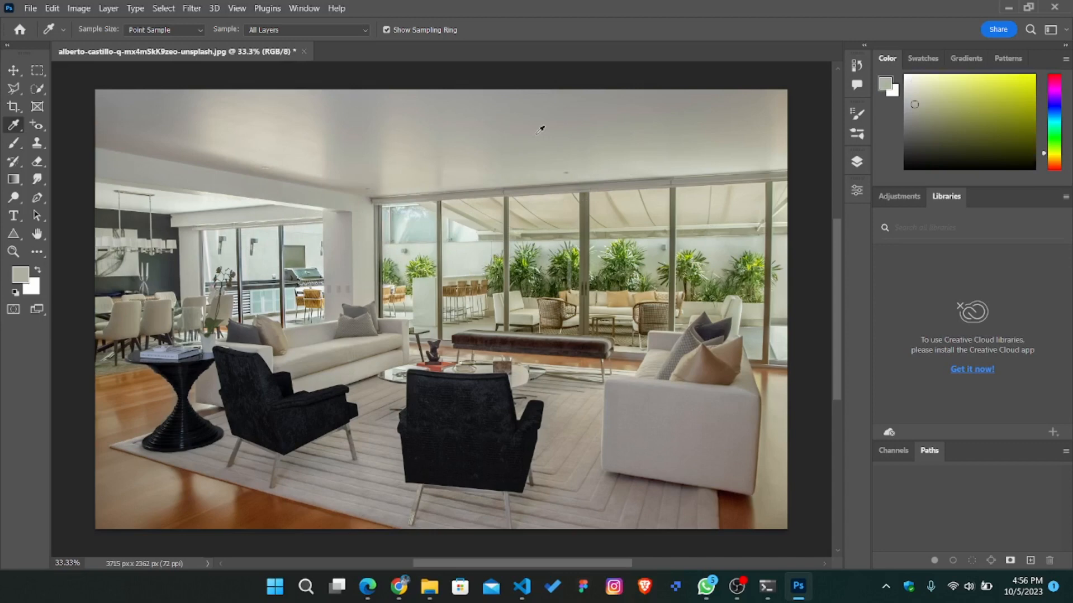
Step: Compare colours in the sampling ring by sampling the black chair, the ceiling, the green palms and the ceiling again
click(447, 406)
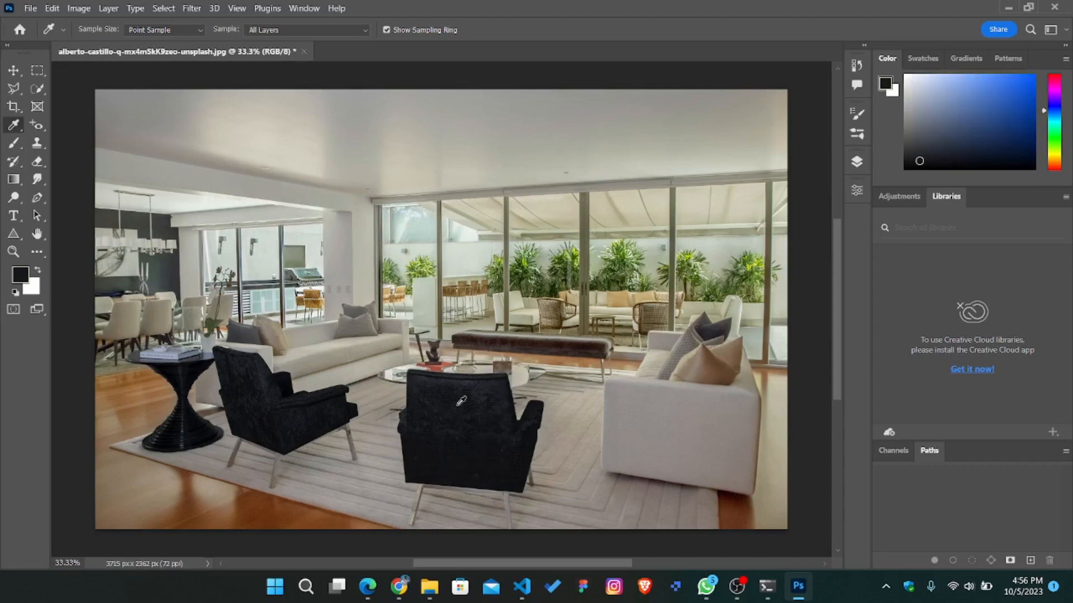
click(546, 132)
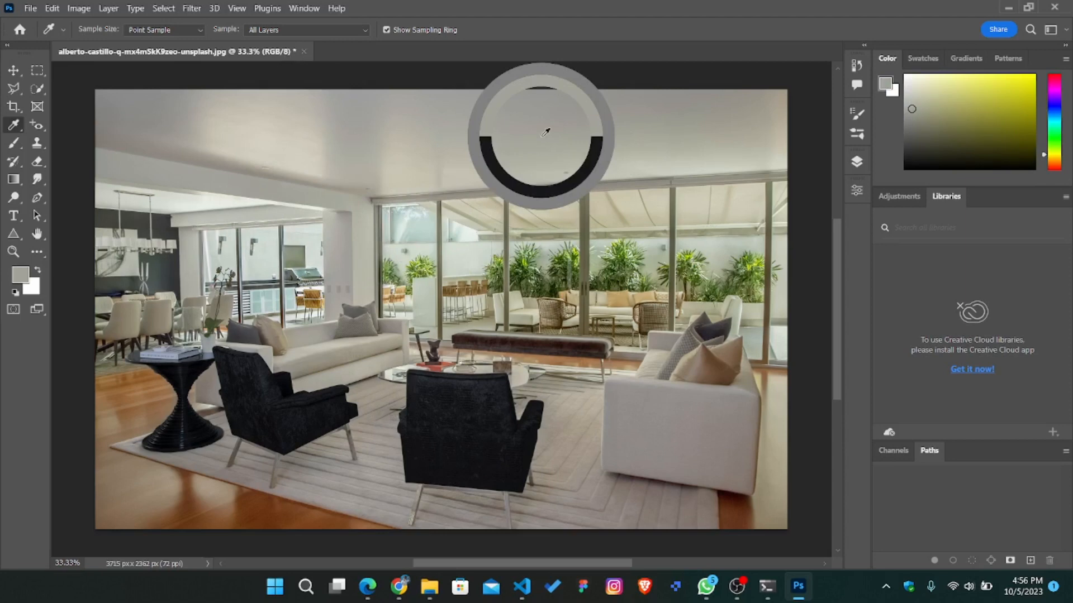
drag(546, 132, 578, 247)
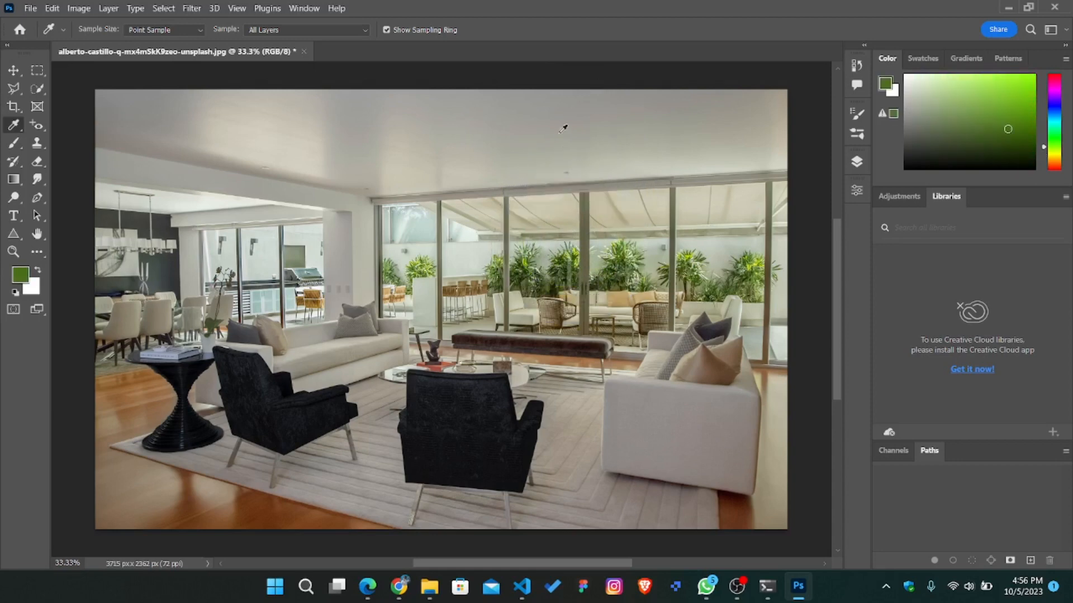
drag(565, 125, 561, 126)
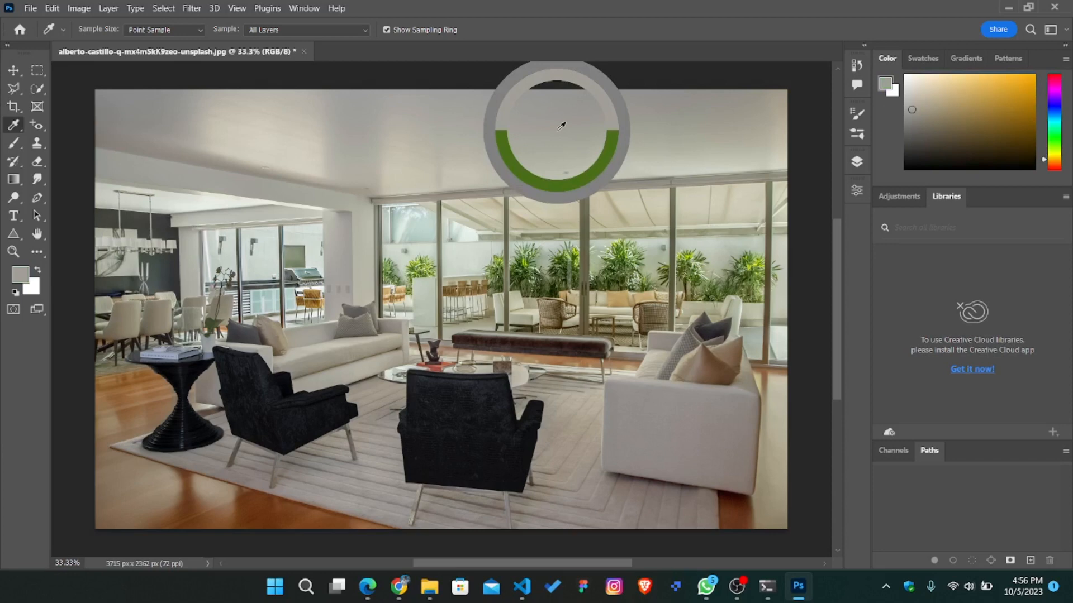
drag(562, 126, 562, 126)
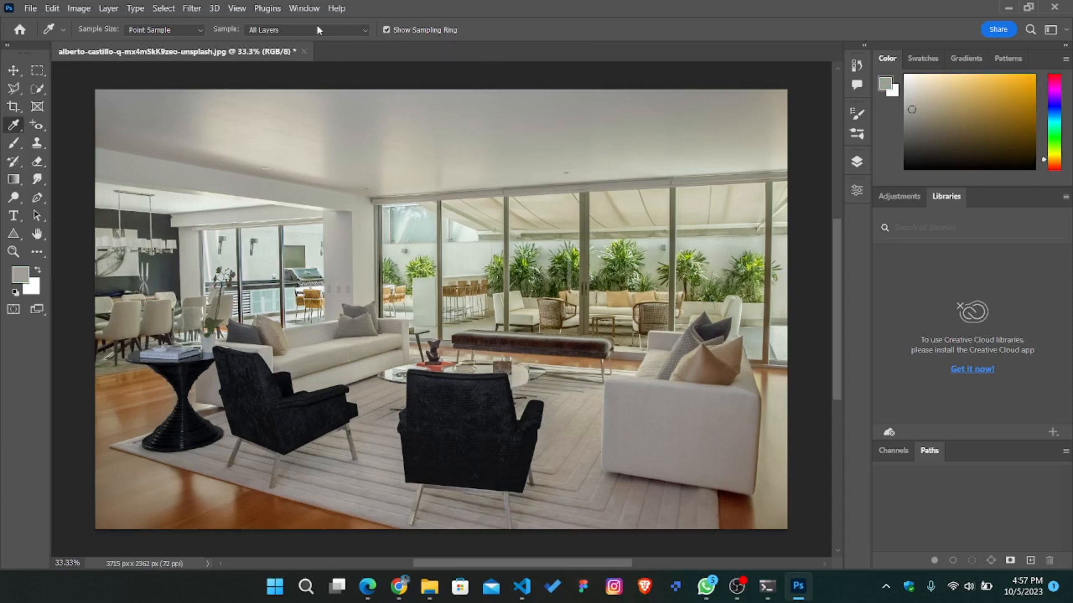
Step: Add a new empty layer above the Background and sample the tan chair beside the pillar with All Layers sampling
click(282, 29)
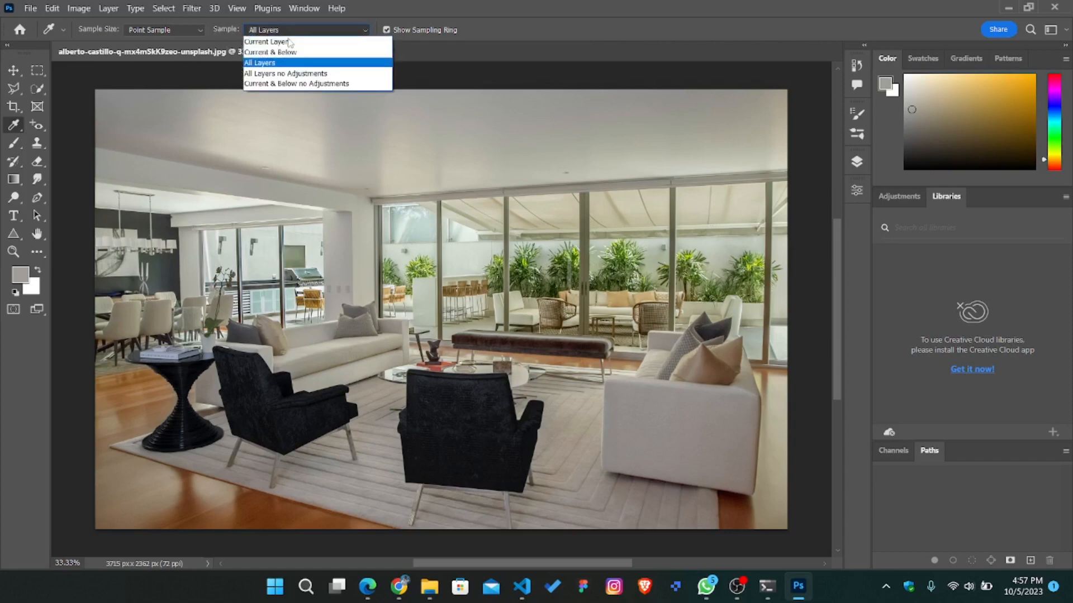
click(863, 168)
click(858, 162)
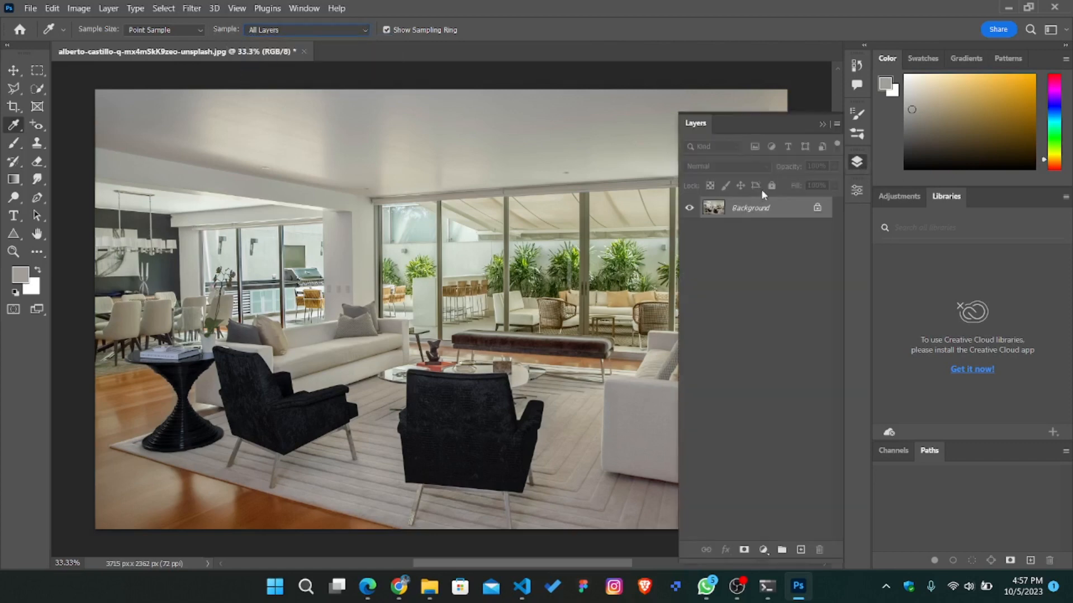
click(800, 550)
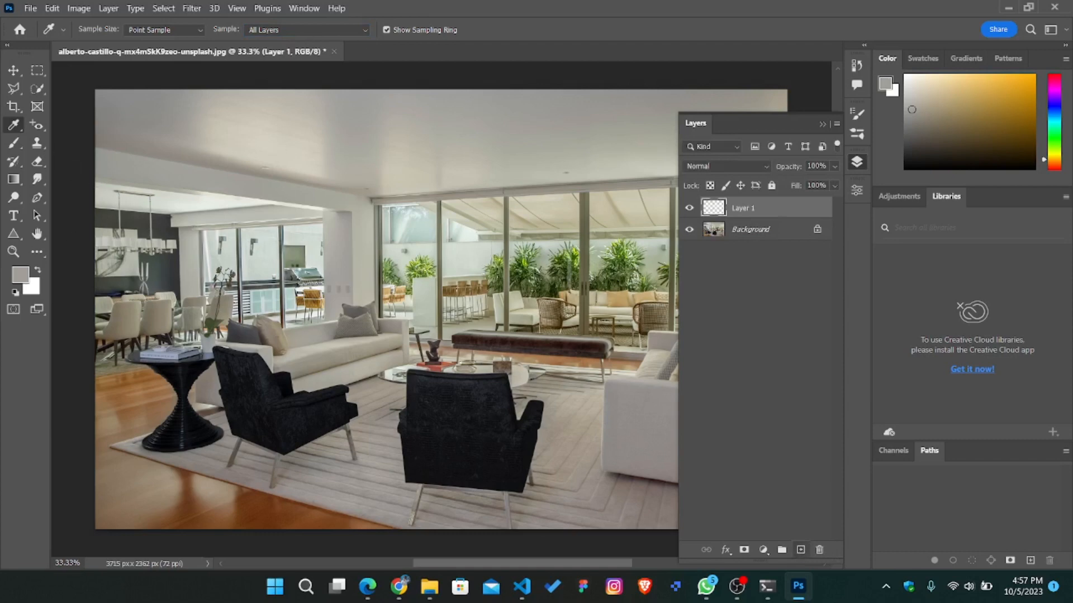
click(313, 293)
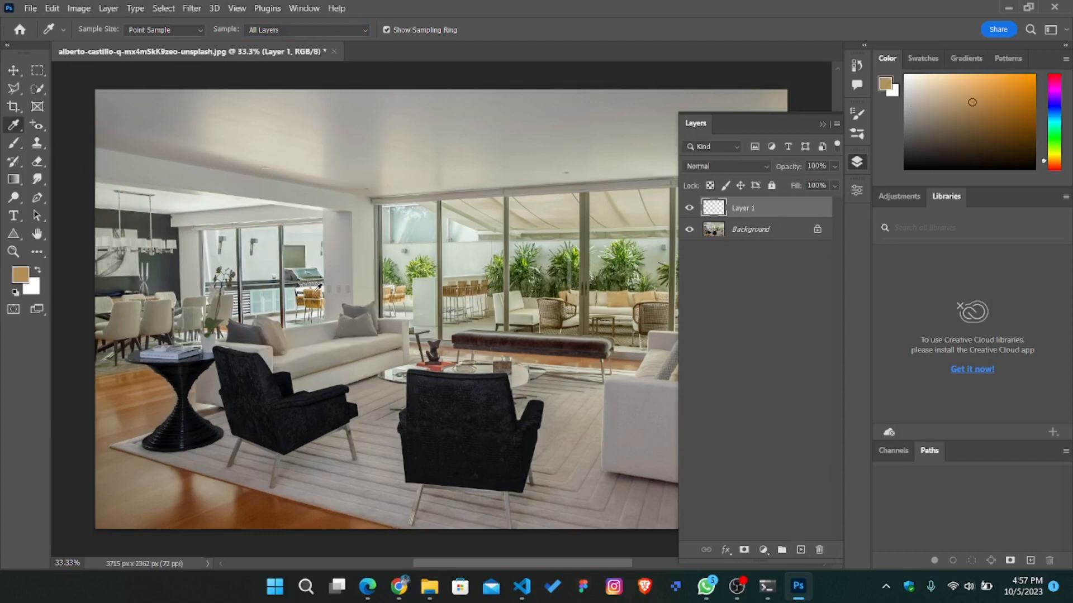
Step: Set the Eyedropper to sample the Current Layer only and try sampling the dining-area window with the empty Layer 1 selected
click(283, 32)
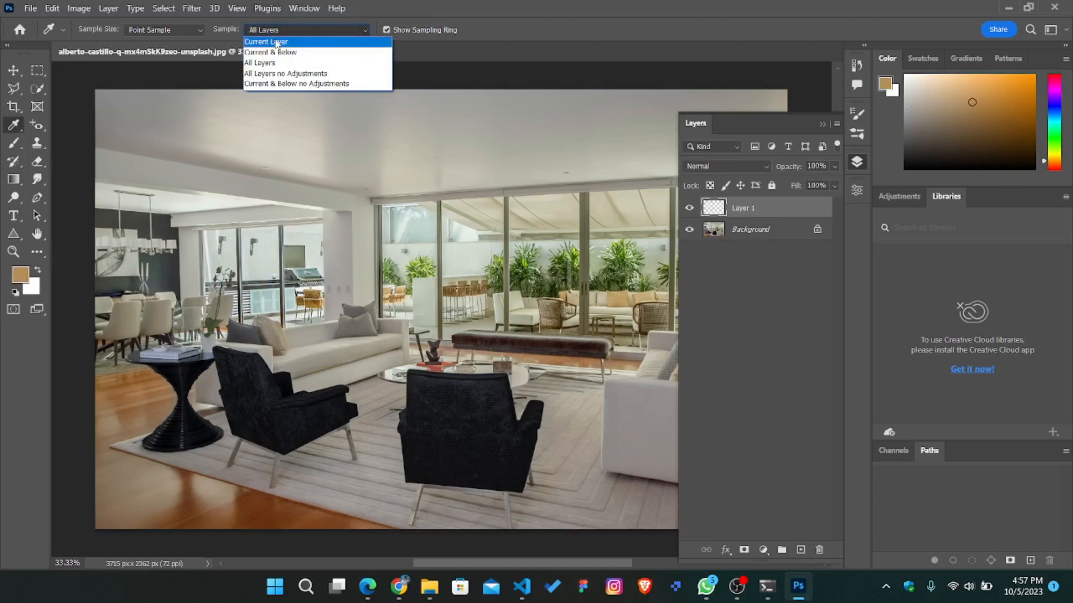
click(277, 43)
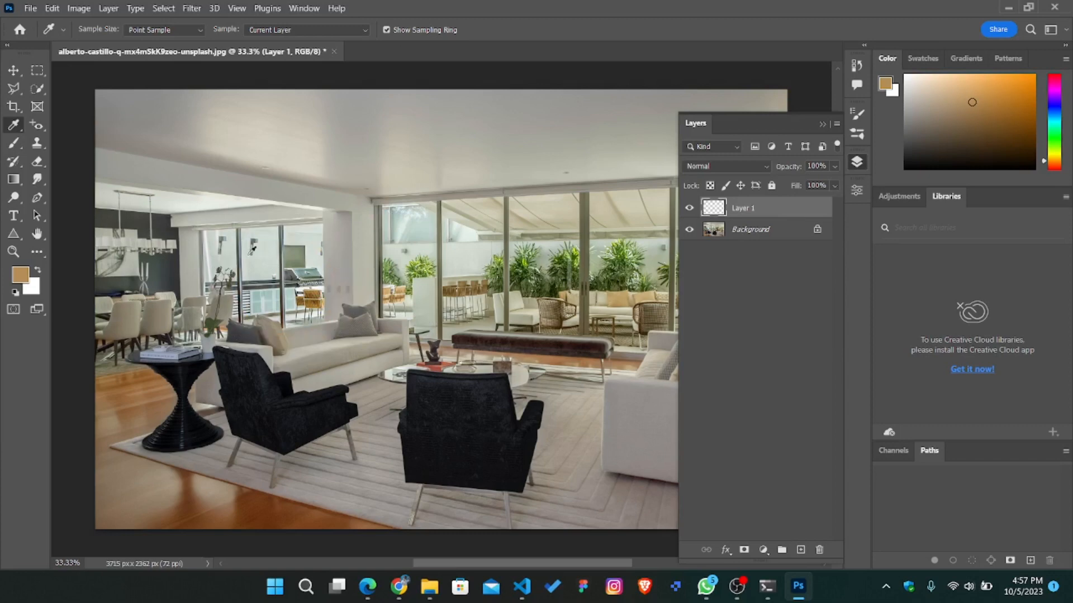
click(244, 247)
click(201, 195)
Step: Set the Eyedropper to sample Current & Below and add two empty layers above Layer 1, selecting the lower new one
click(321, 29)
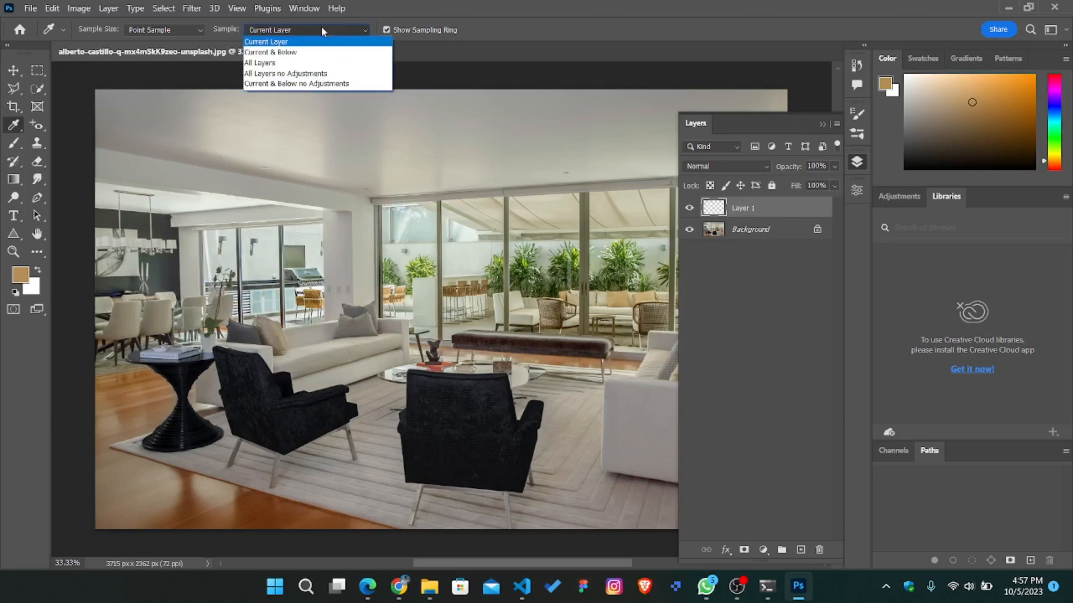
click(279, 53)
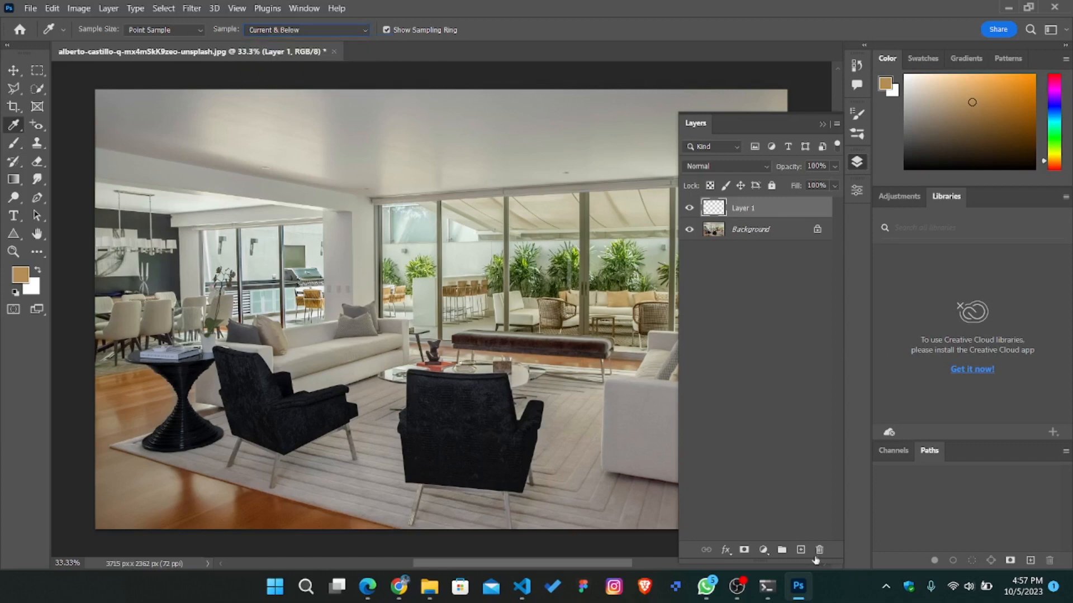
click(801, 550)
click(801, 549)
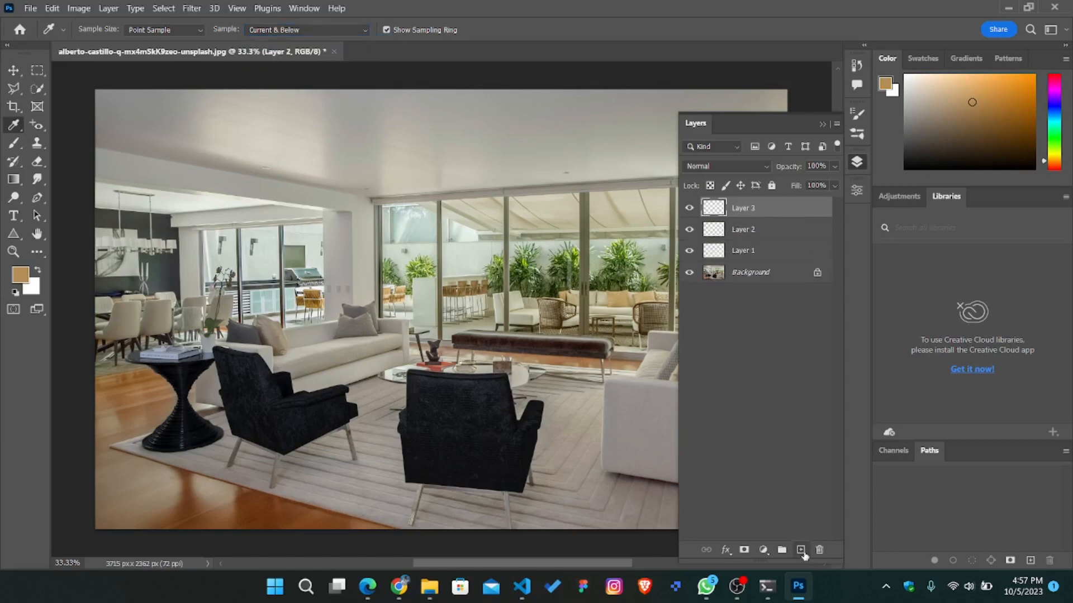
click(752, 238)
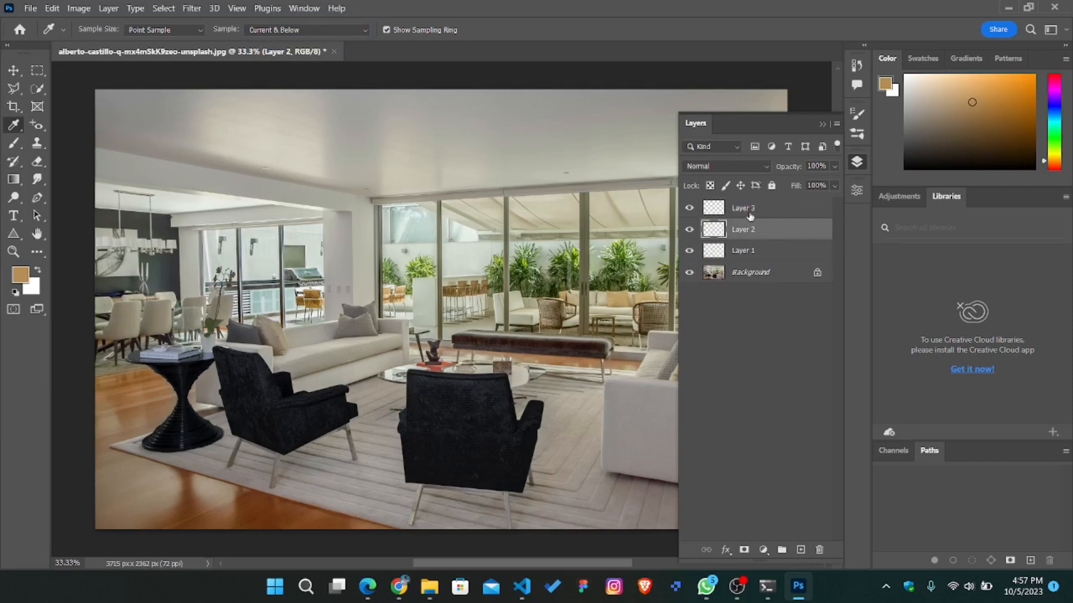
Step: Set sampling to All Layers and, with Layer 3 selected, sample the wall behind the glass and the green palms
click(360, 34)
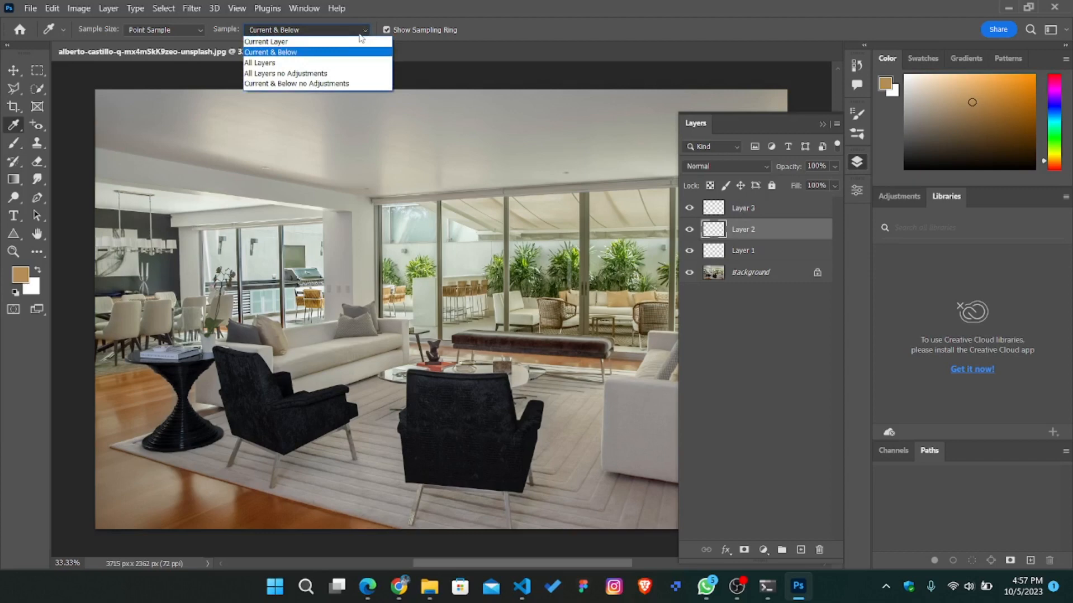
click(260, 64)
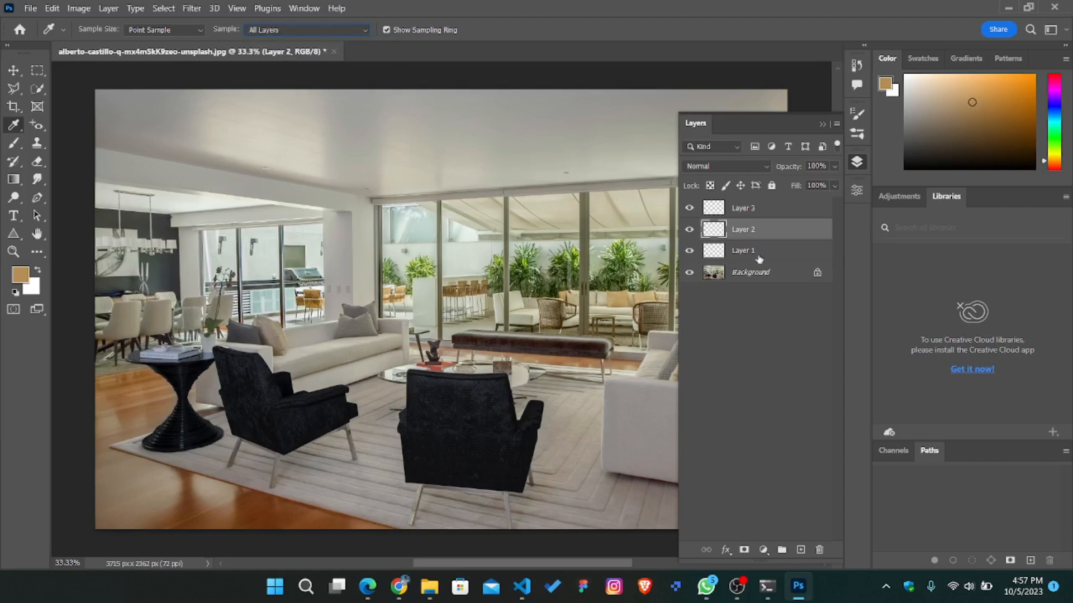
click(726, 209)
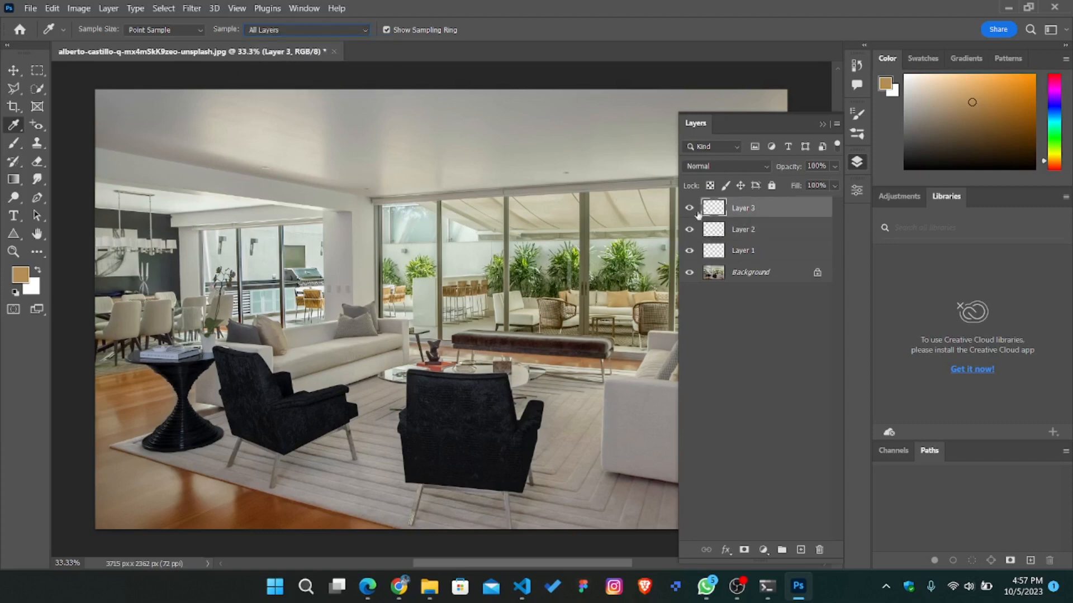
click(416, 224)
click(533, 267)
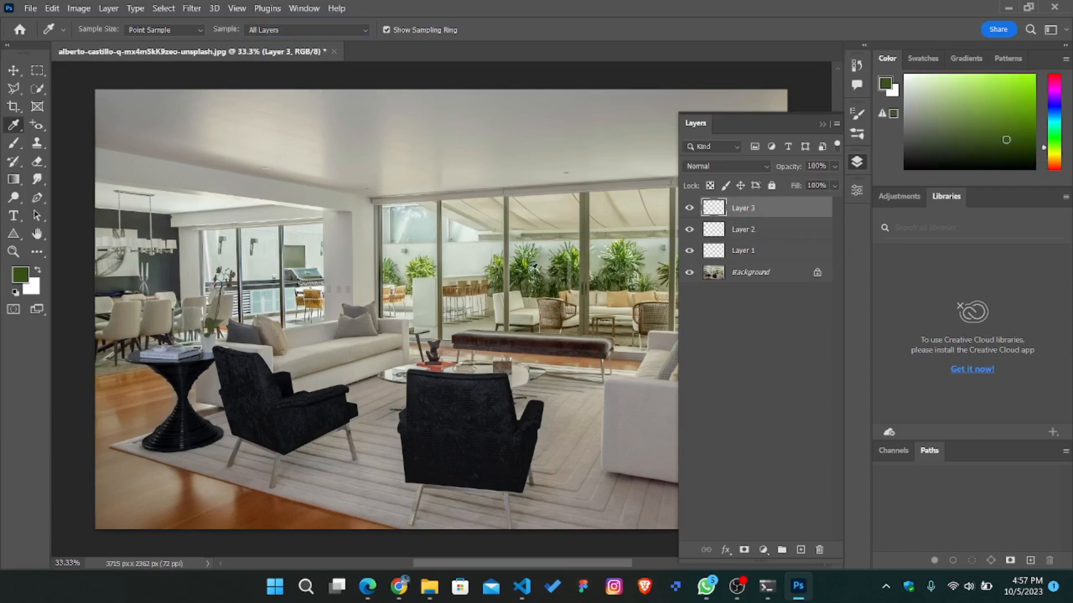
Step: Set sampling to All Layers no Adjustments and add a Hue/Saturation adjustment layer with Hue at -133
click(301, 32)
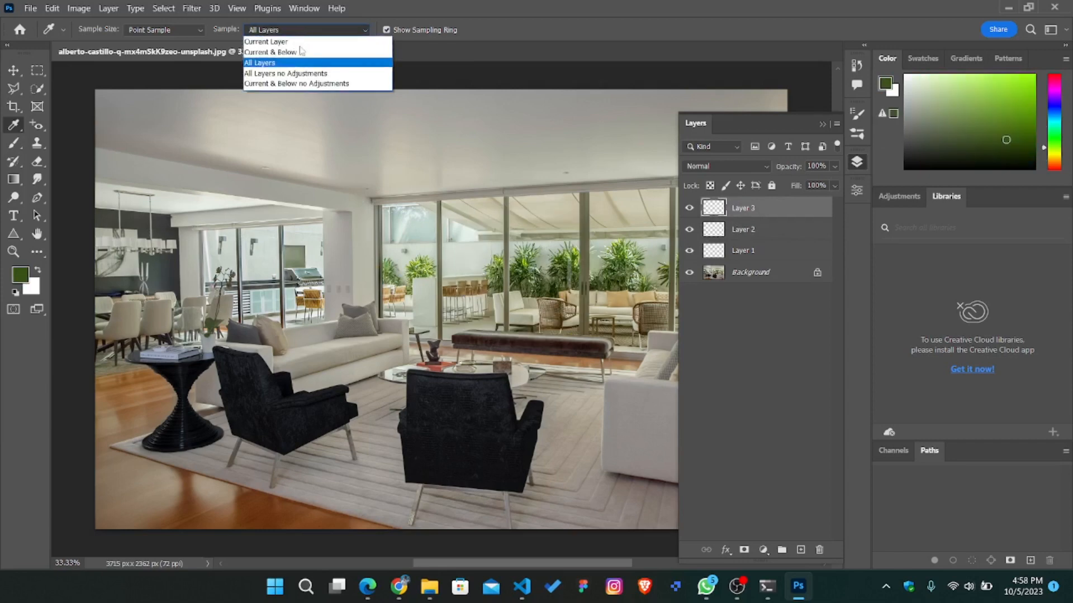
click(291, 75)
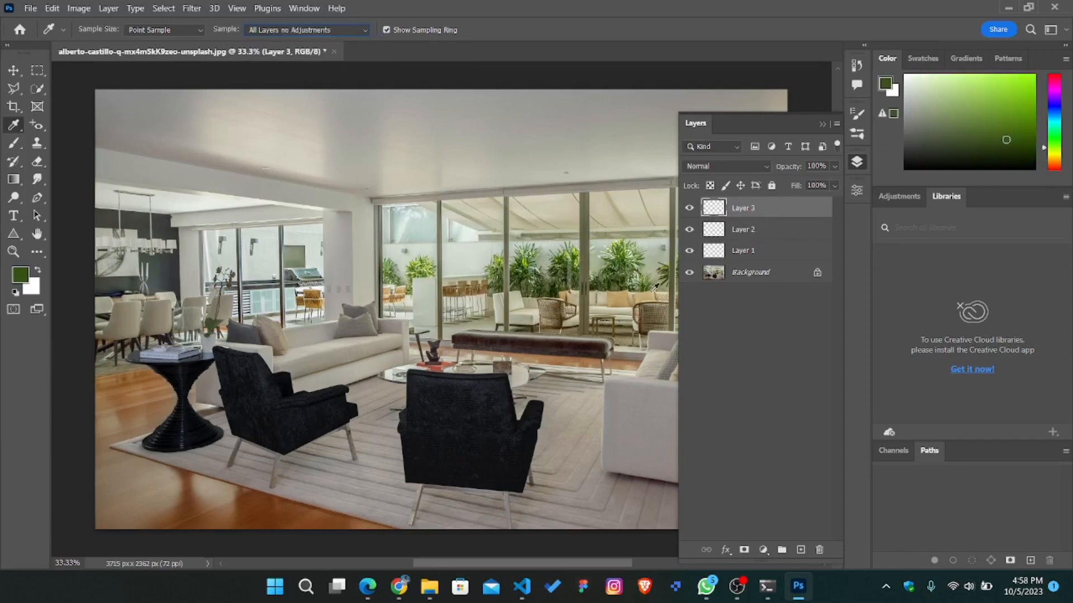
click(762, 551)
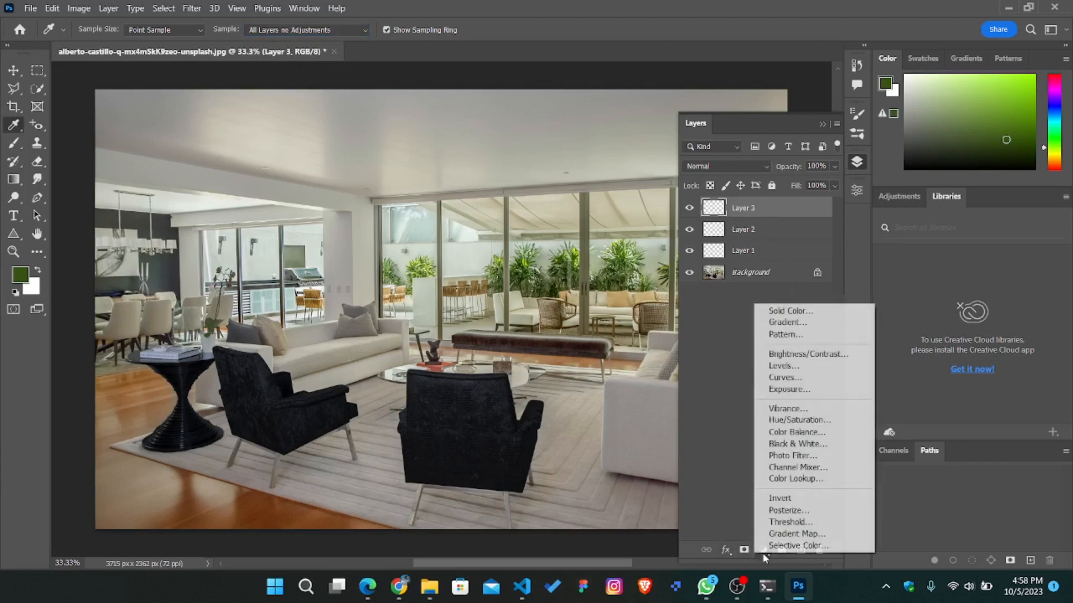
click(790, 422)
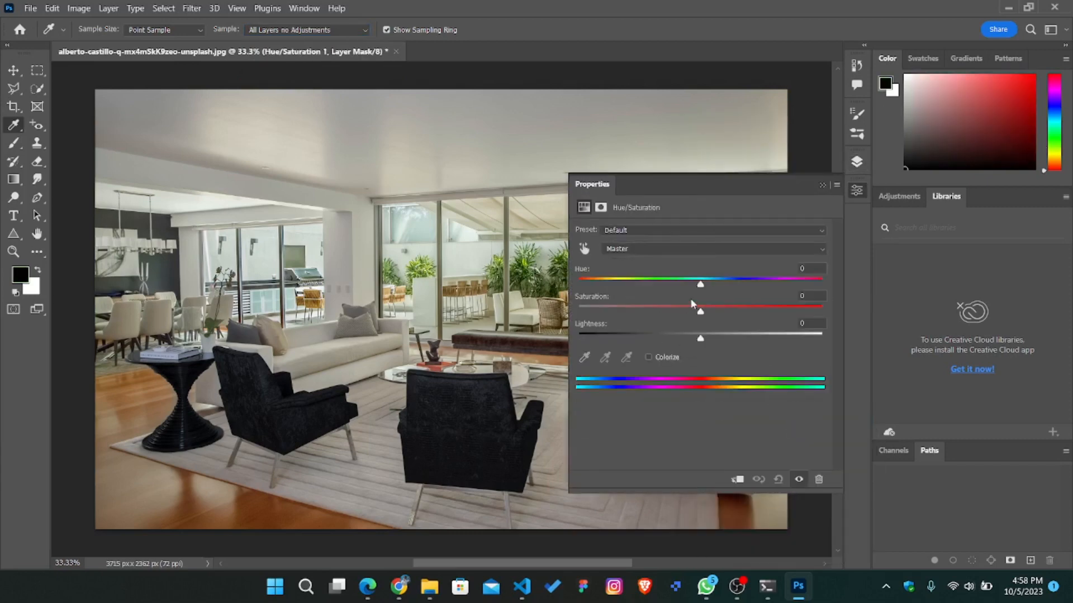
drag(700, 285, 602, 285)
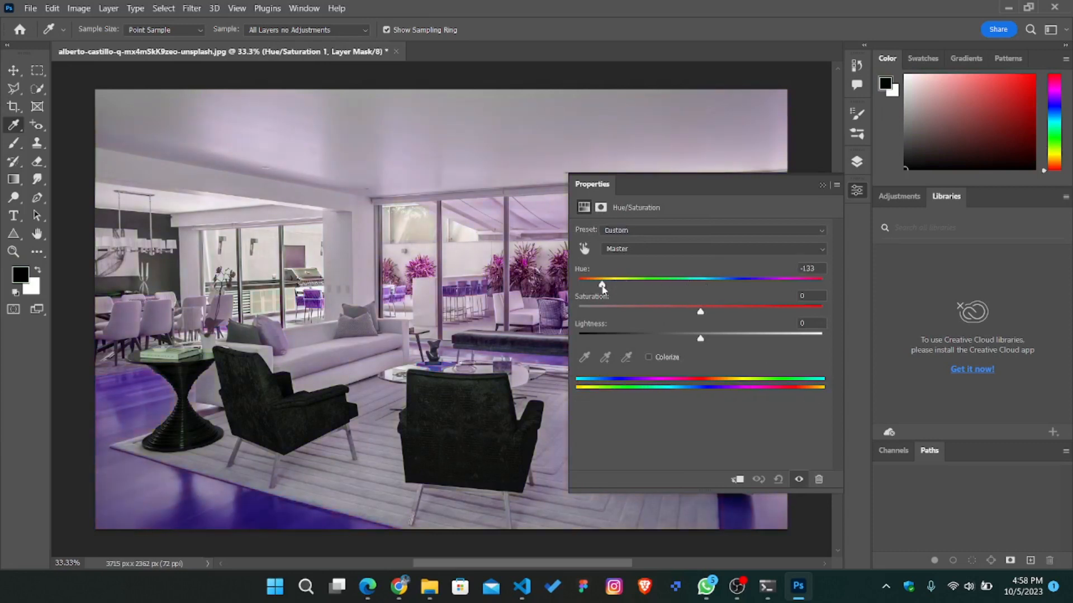
click(822, 186)
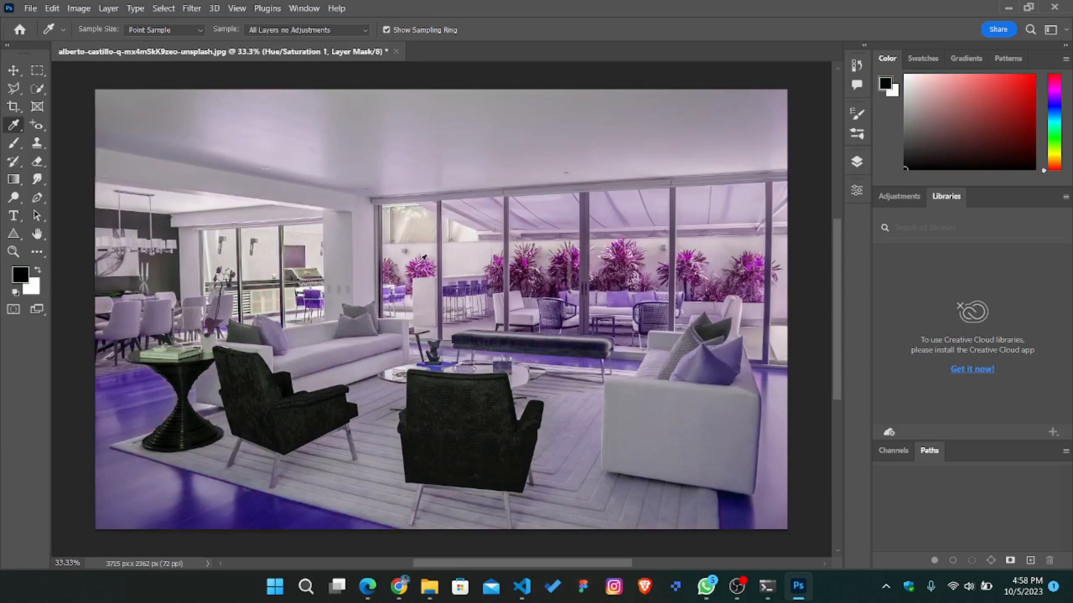
Step: Sample the recoloured plants and the dining-area window while the Hue/Saturation layer's mask is active
click(423, 260)
click(384, 260)
click(258, 211)
Step: Sample the pillar, black chair and palms with the Background layer selected, and sample again with the Hue/Saturation mask selected
click(855, 162)
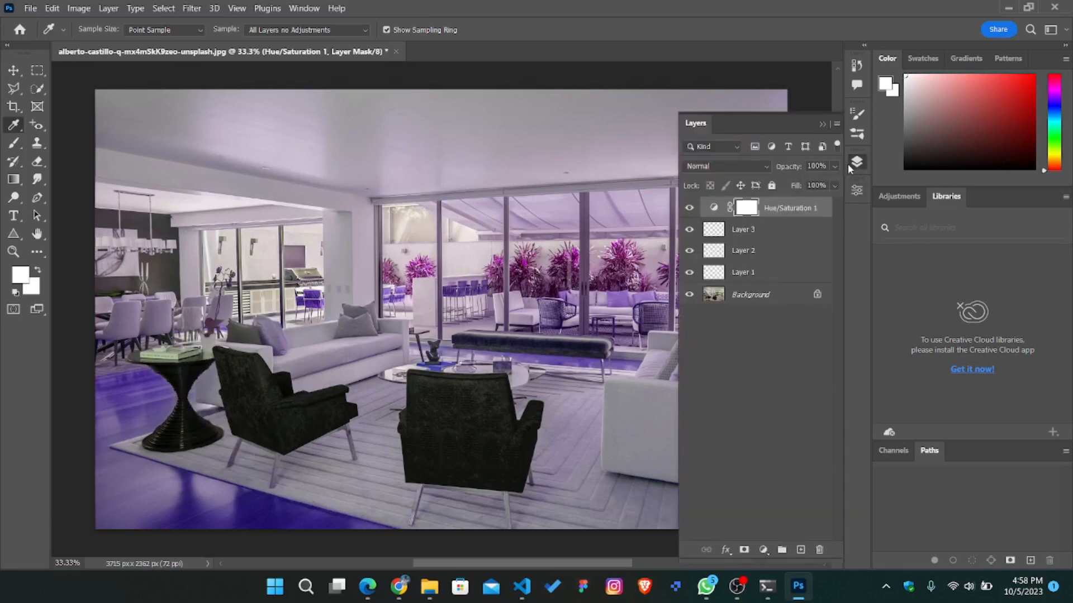
click(751, 293)
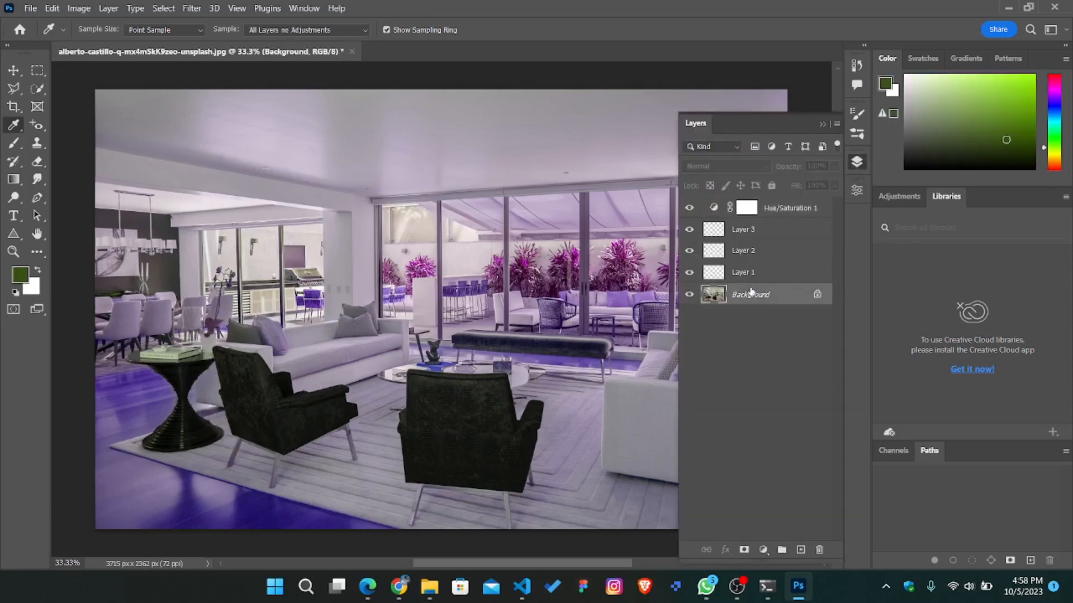
click(329, 228)
click(354, 298)
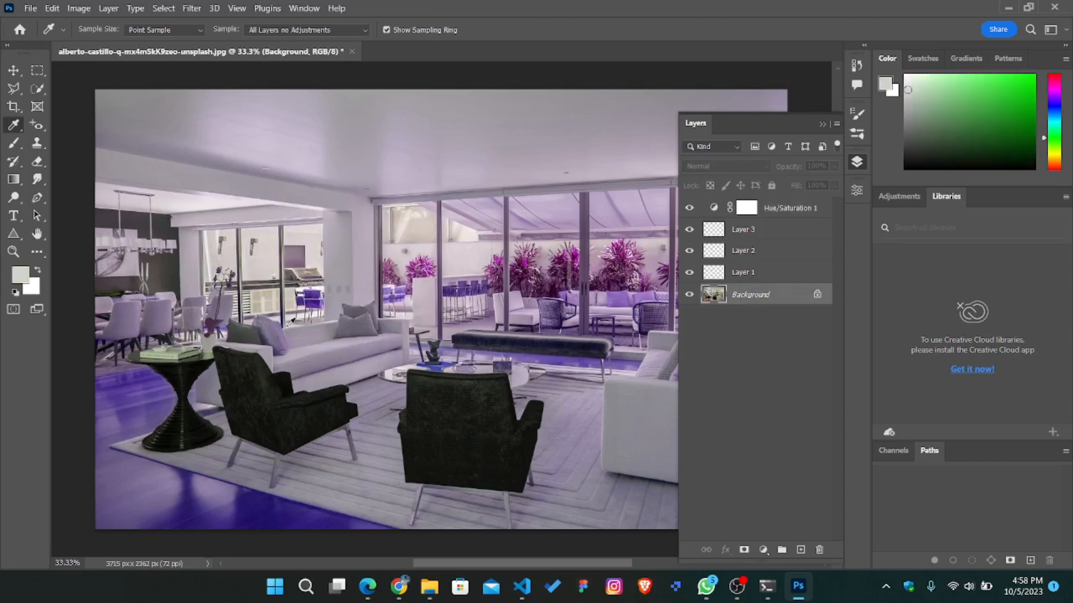
click(251, 362)
click(499, 286)
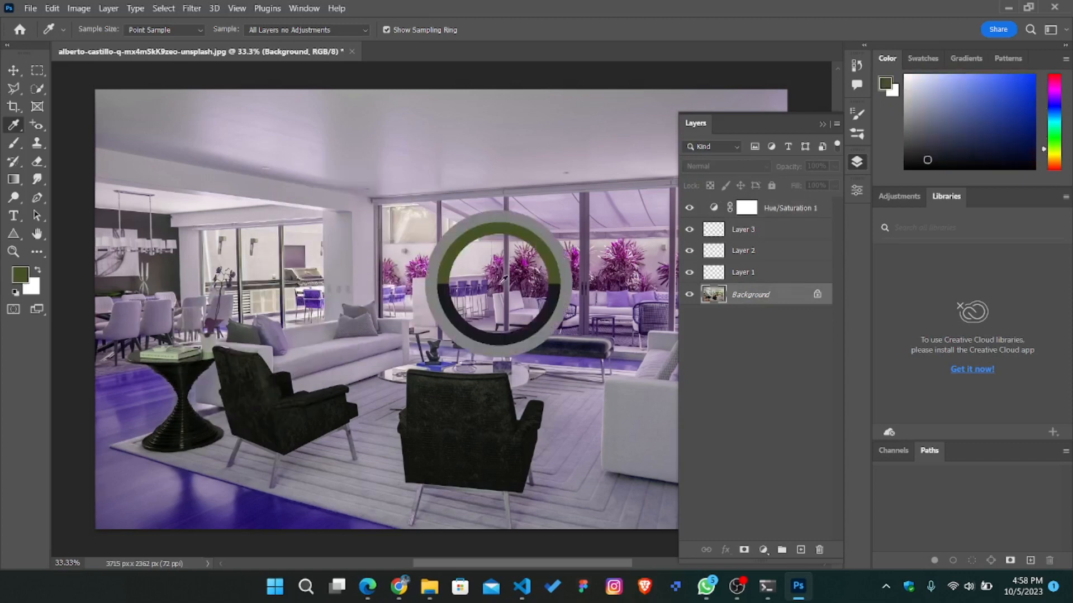
click(533, 252)
click(528, 252)
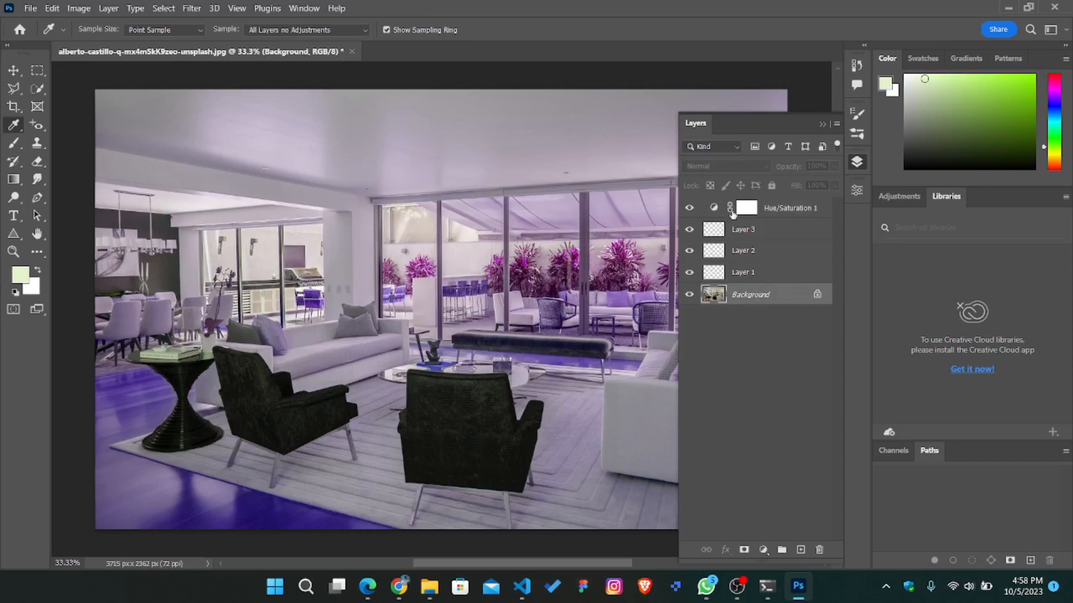
click(723, 210)
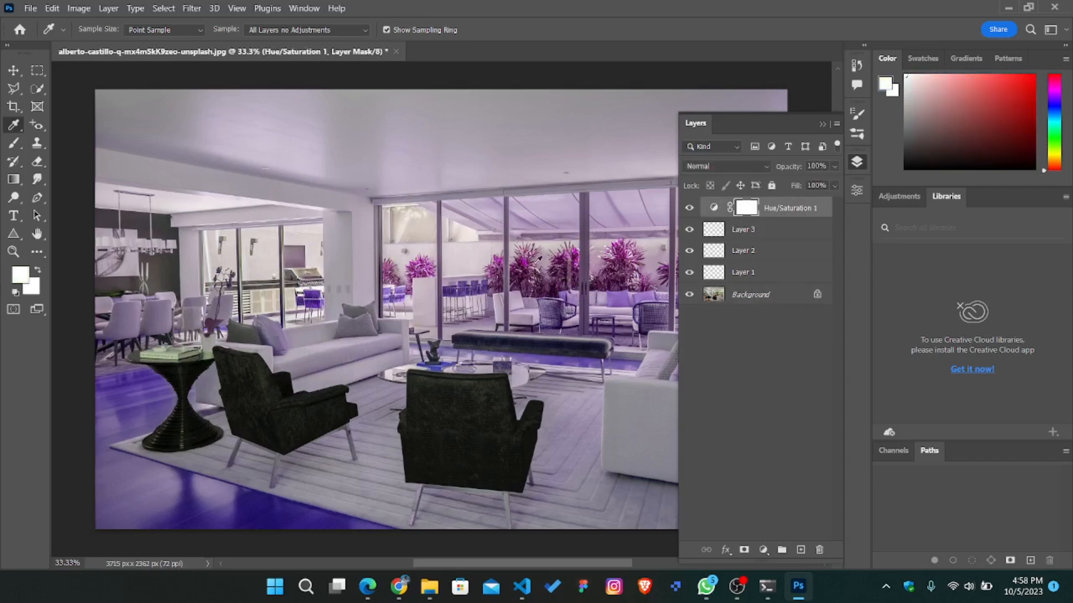
drag(522, 312, 462, 412)
Step: Set sampling to Current & Below no Adjustments, add an empty layer above Hue/Saturation, and sample the palms
click(311, 32)
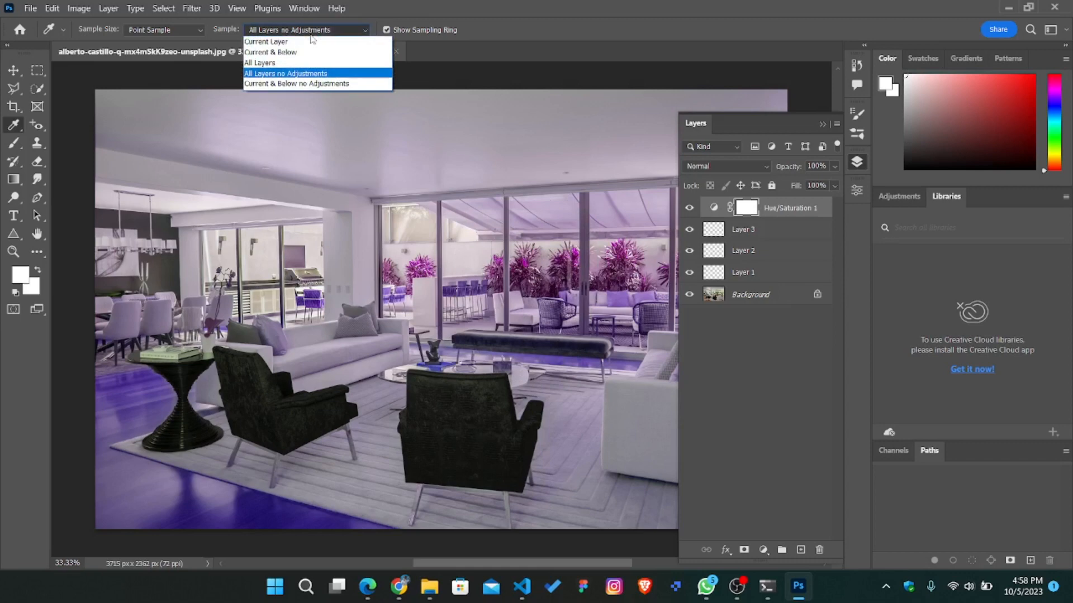
click(316, 85)
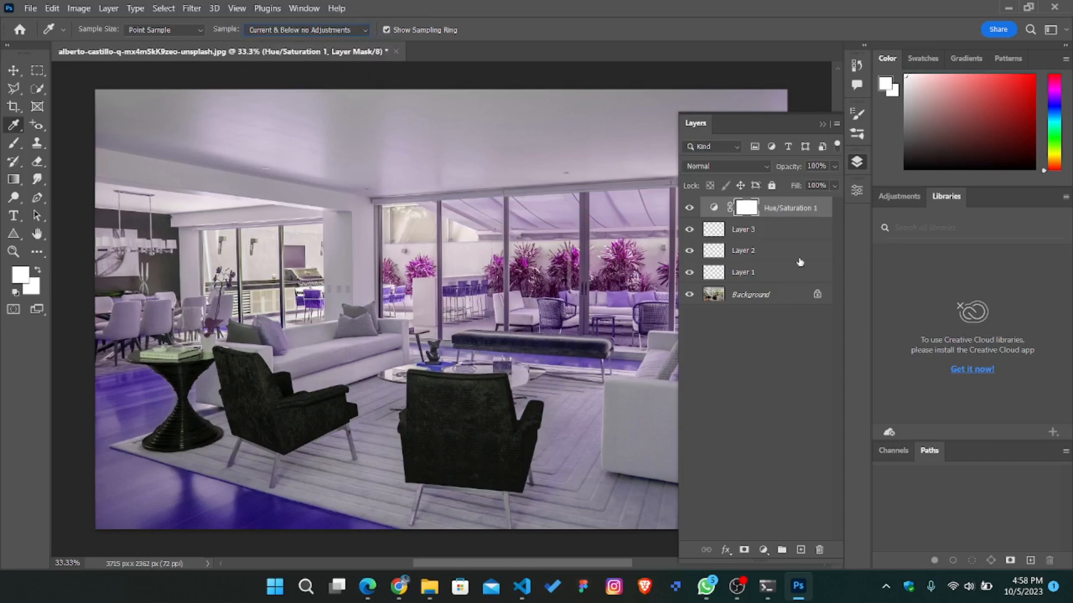
click(801, 550)
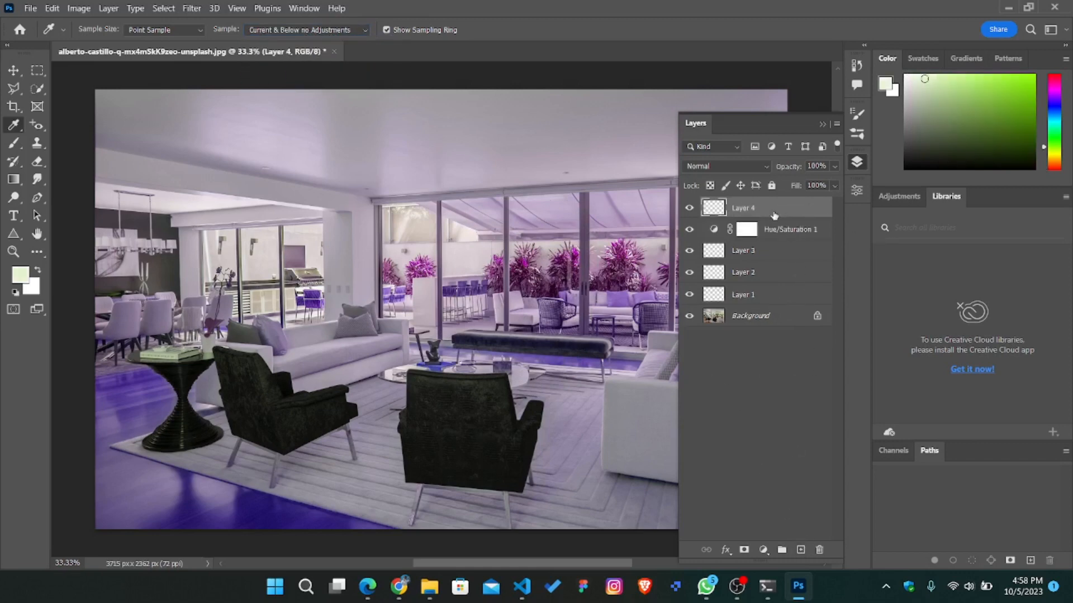
click(525, 261)
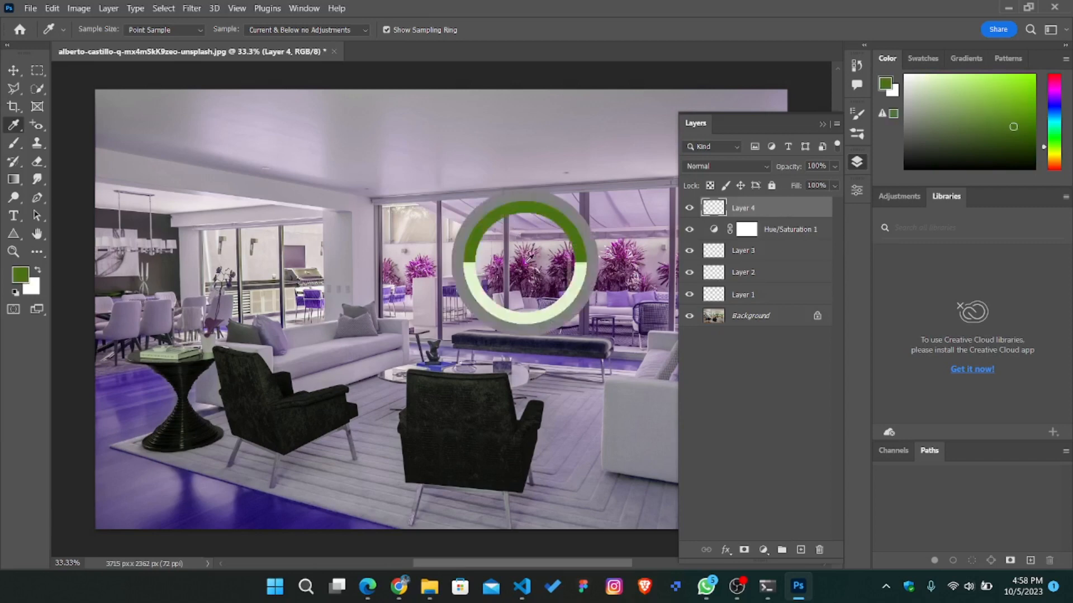
click(523, 262)
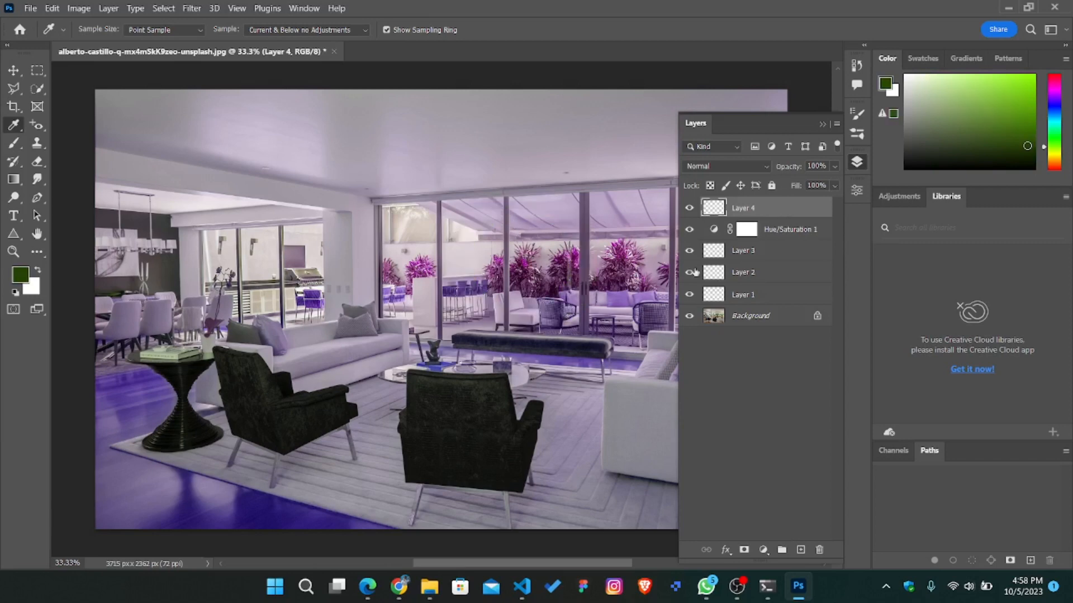
Step: Switch sampling to Current & Below and sample the recoloured palms from Layer 4
click(345, 29)
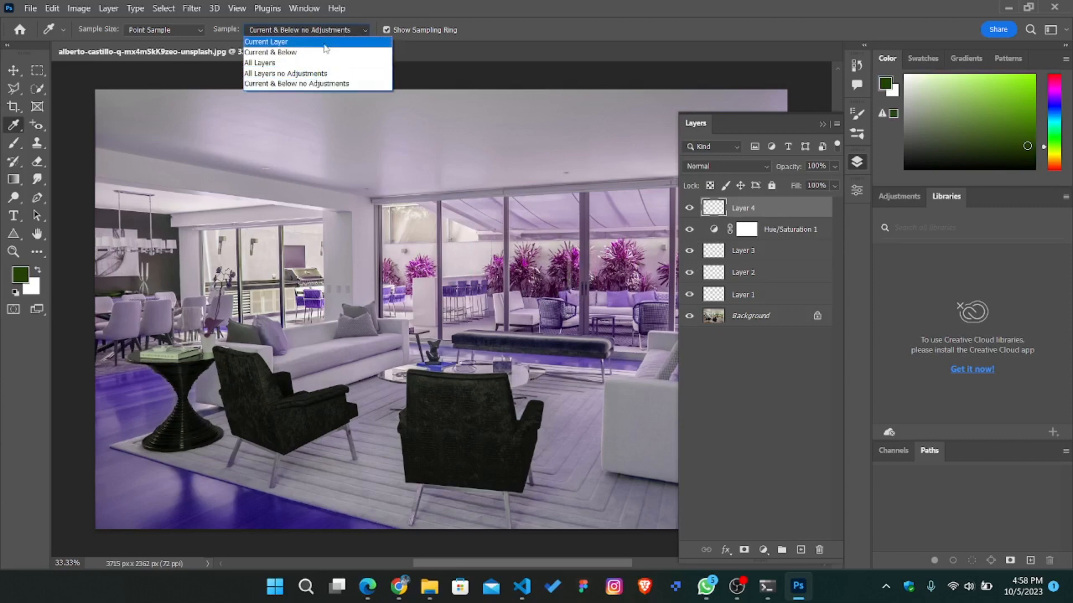
click(322, 52)
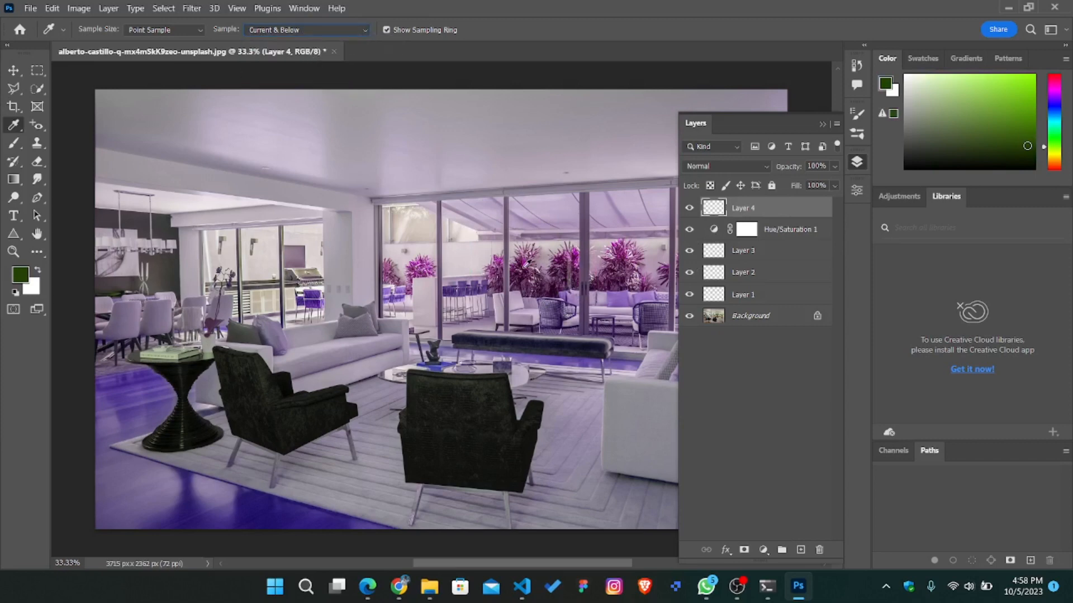
click(526, 261)
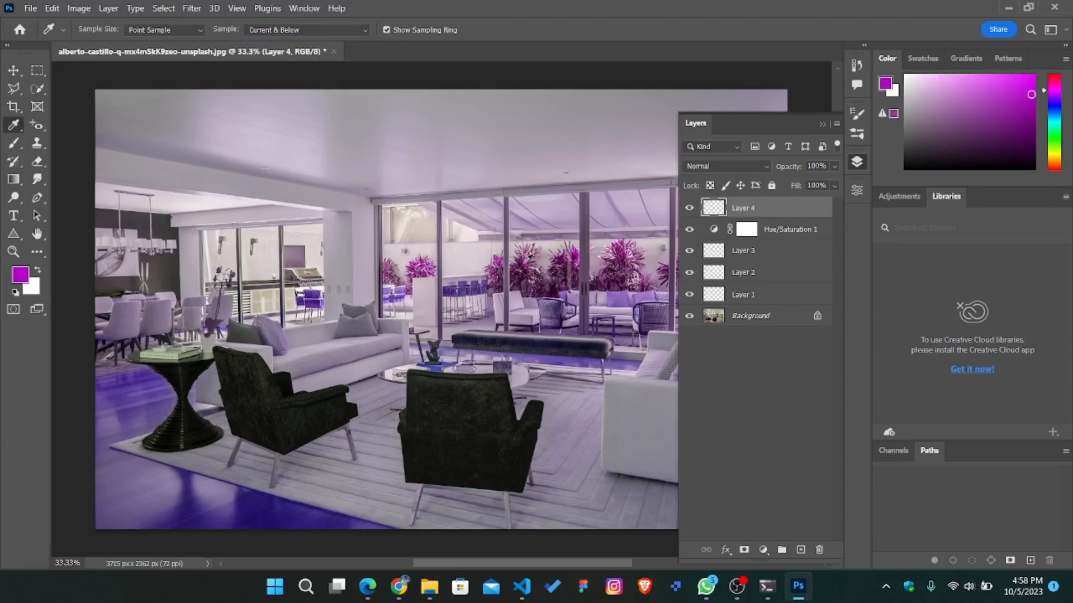
Step: Switch sampling to All Layers and sample the pale wall behind the glass doors
click(308, 32)
click(305, 61)
click(420, 237)
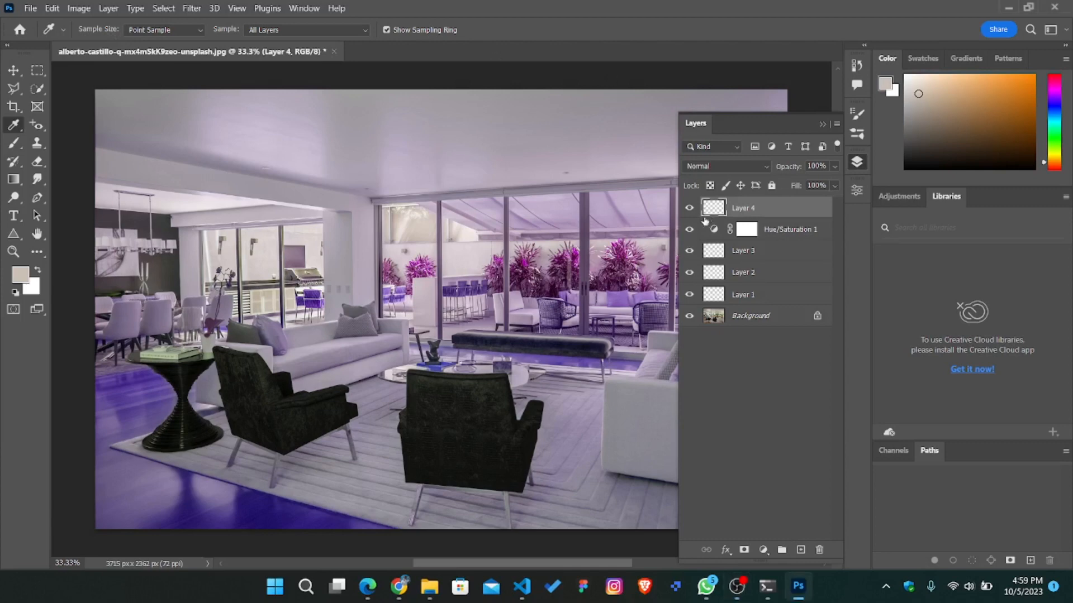
Step: Hide the Hue/Saturation 1 layer and sample the green palms behind the glass doors with the sample size at Point Sample
click(689, 229)
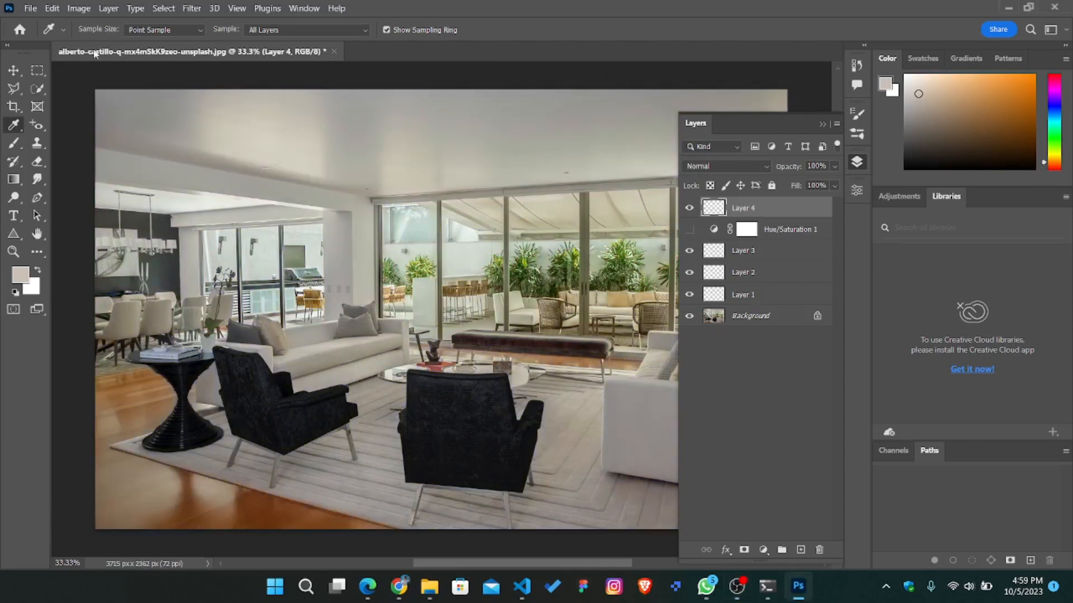
click(151, 32)
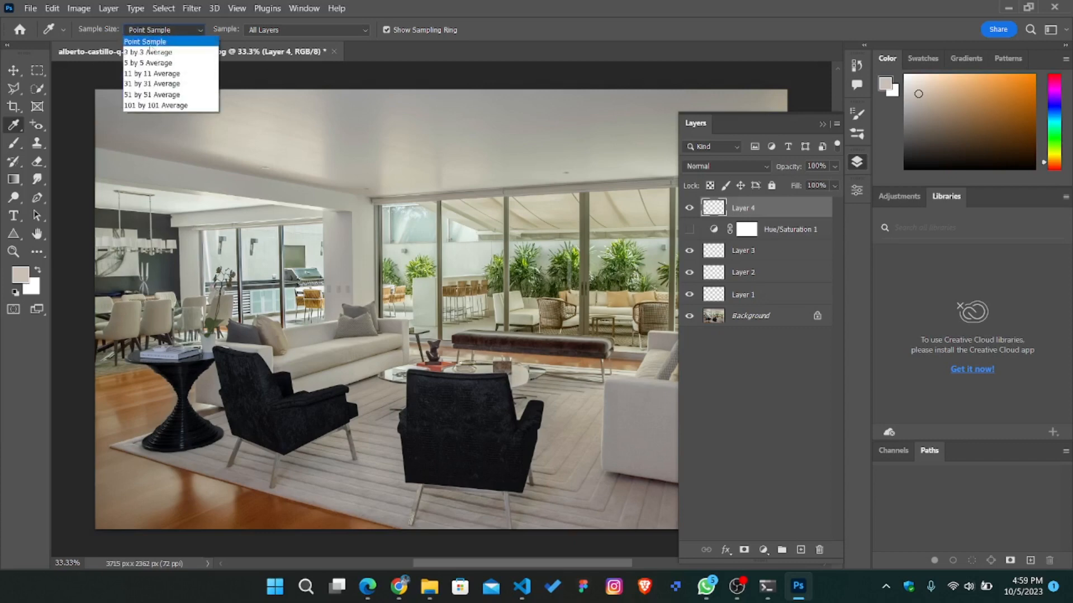
click(146, 42)
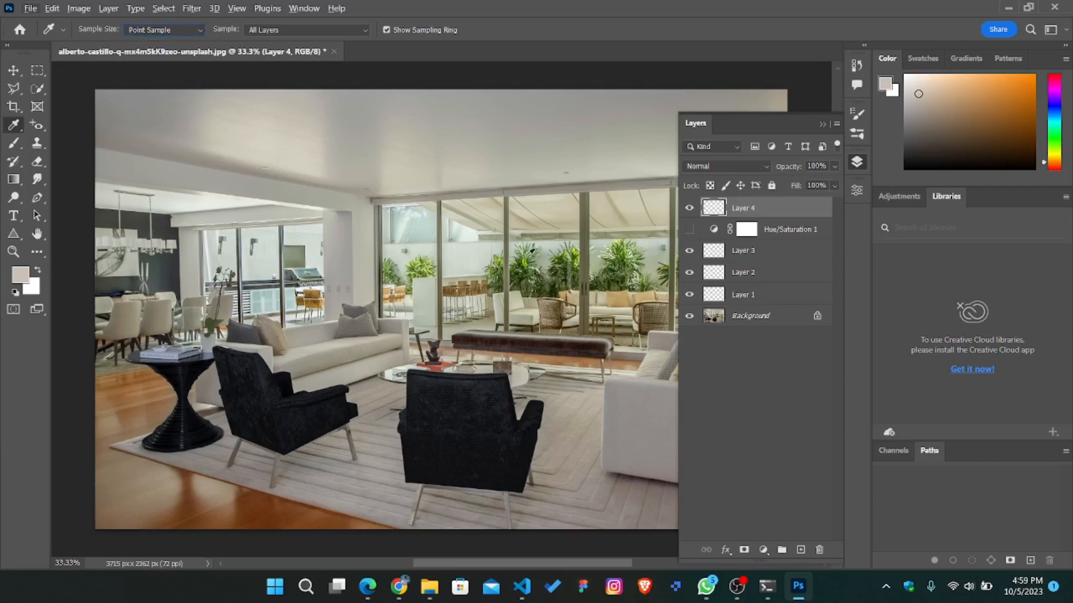
click(530, 252)
Step: Sample several individual dark and light green pixels of the palm leaves at pixel level using Point Sample
scroll(531, 252, up, 10)
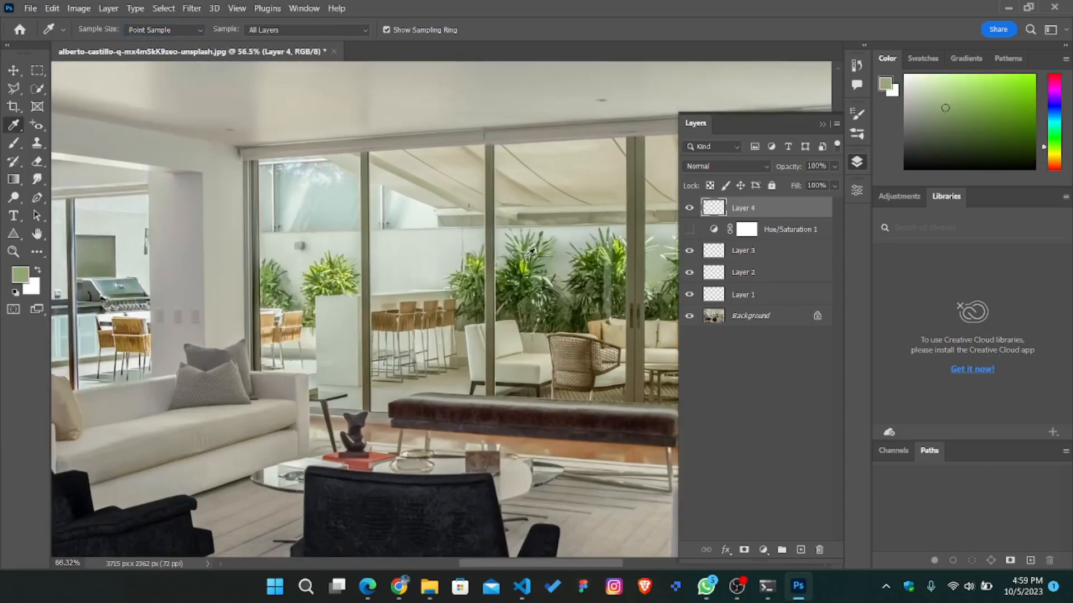
scroll(531, 253, up, 10)
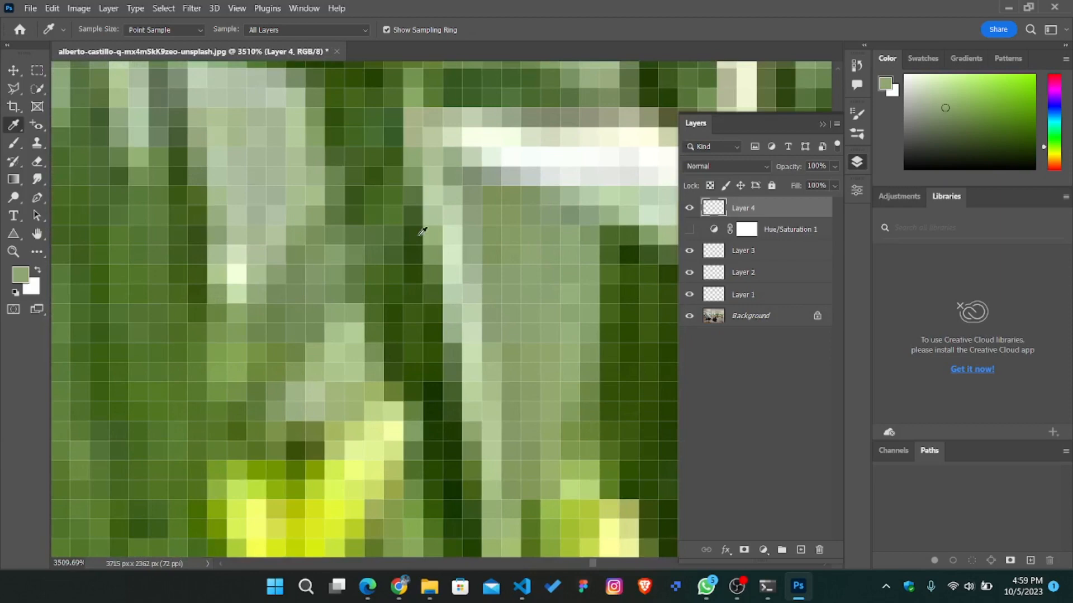
click(423, 232)
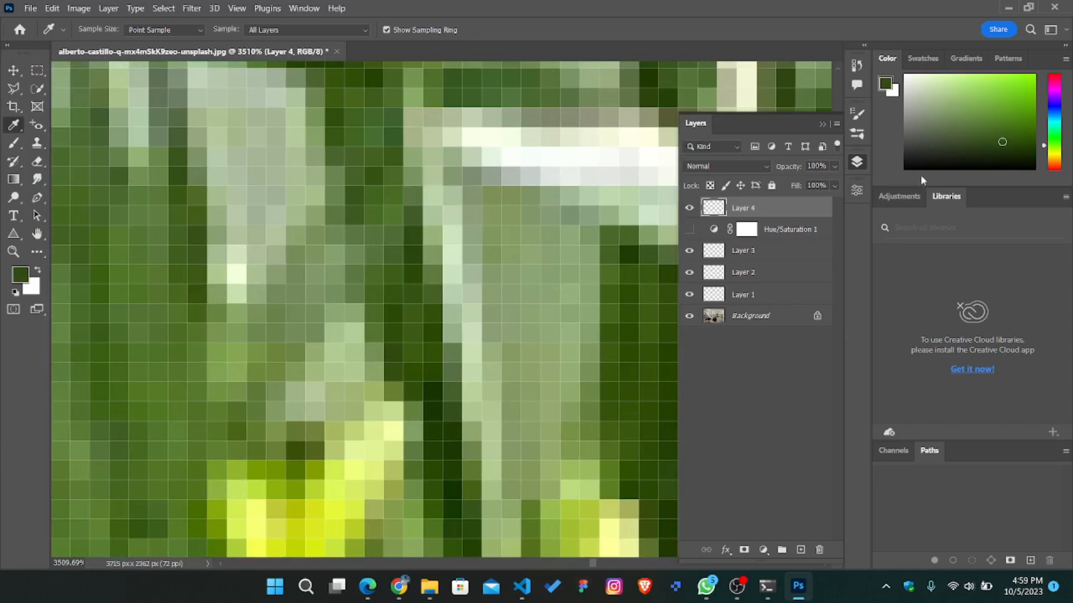
click(415, 231)
click(437, 231)
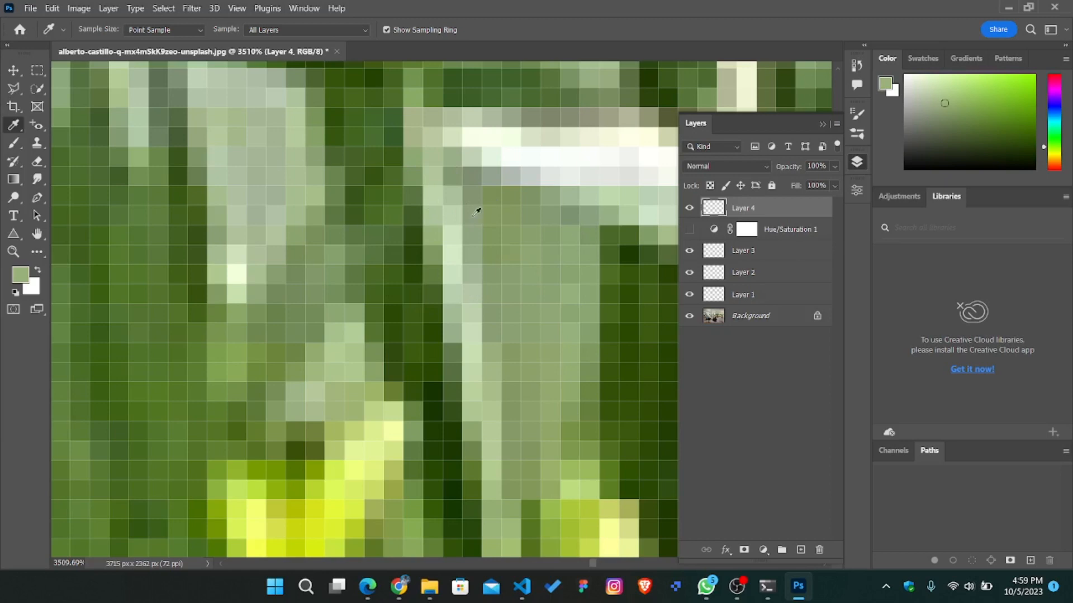
click(497, 215)
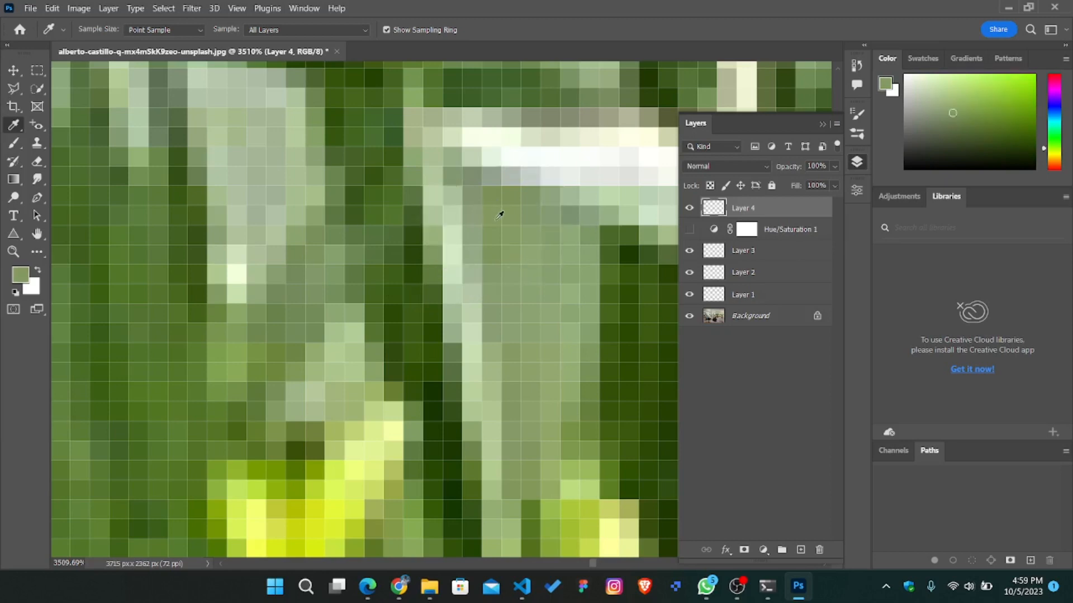
click(632, 306)
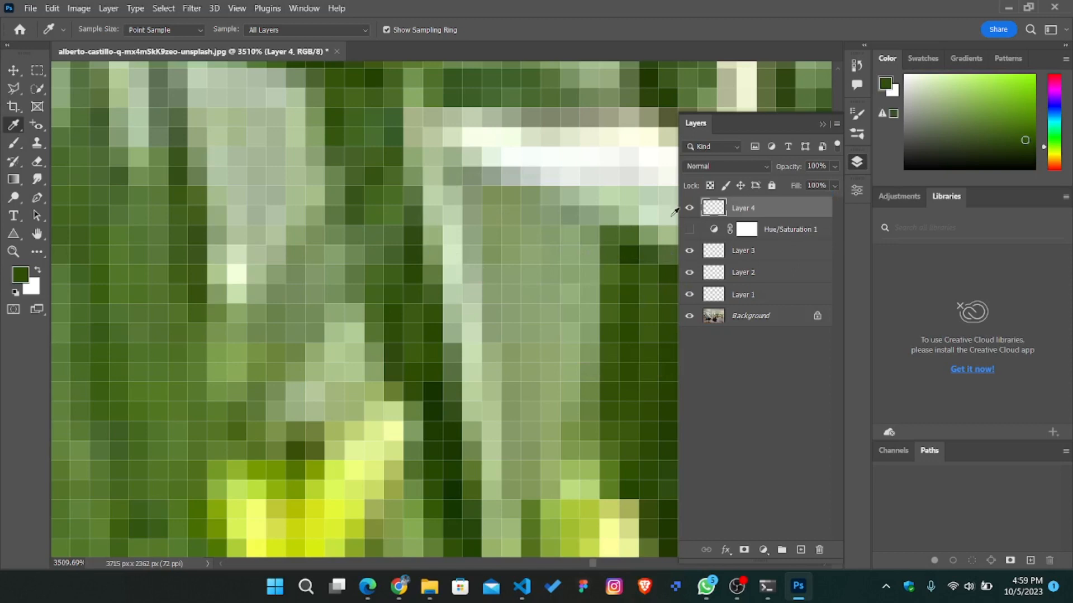
Step: Set the sample size to 3 by 3 Average and sample a dark and a pale green spot on the palm leaves
click(155, 32)
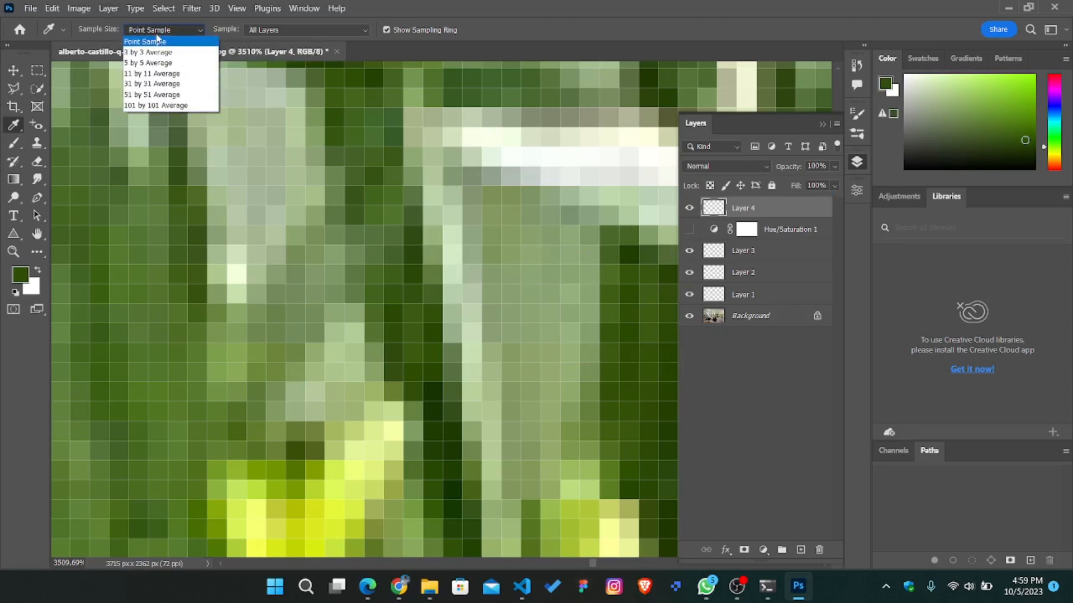
click(159, 54)
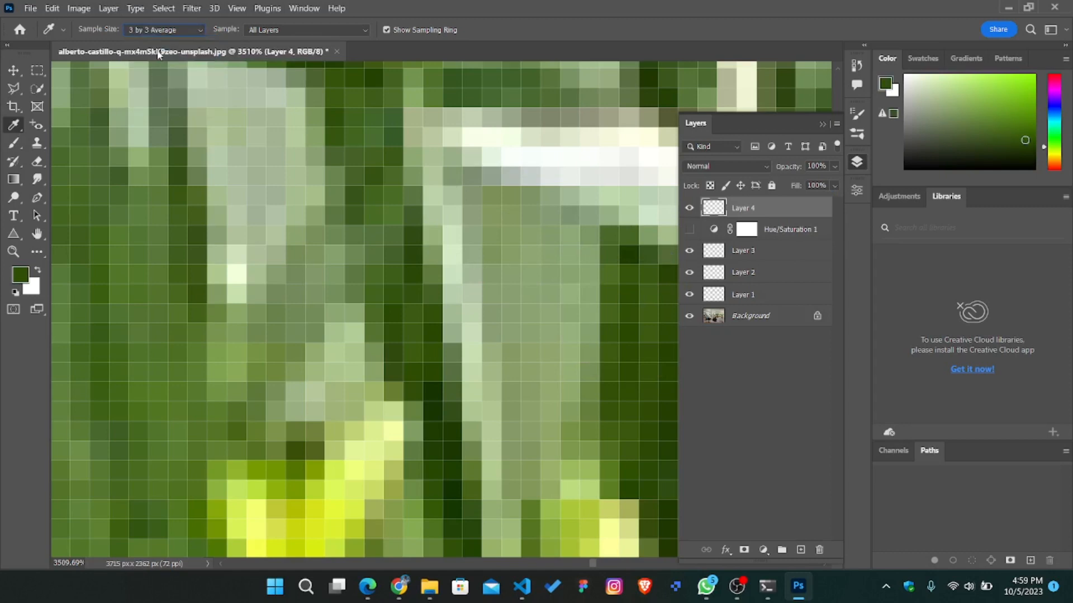
click(379, 152)
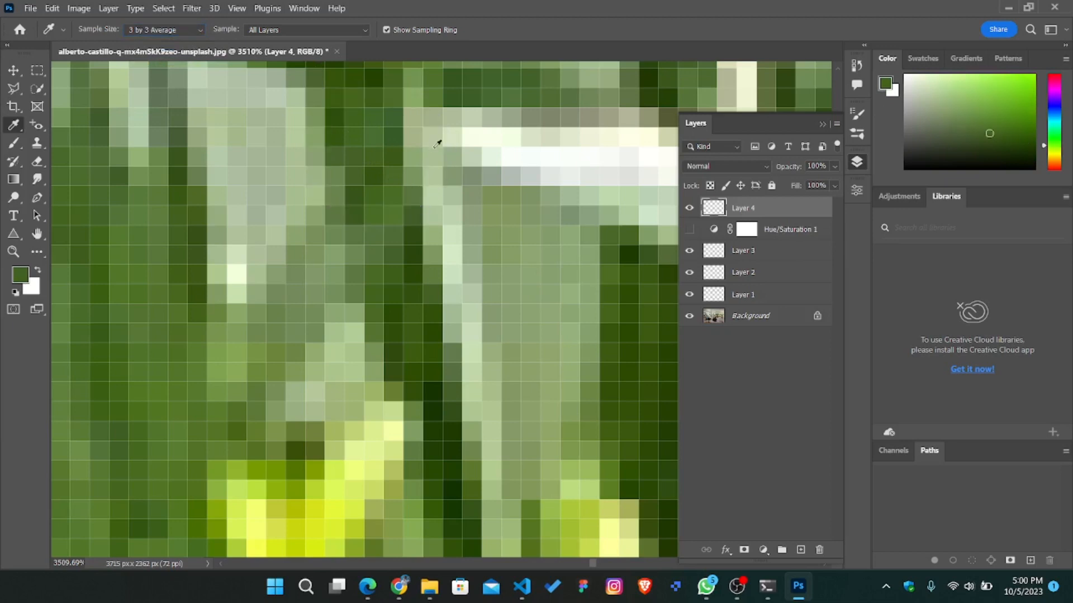
click(633, 215)
Step: Set the sample size to 101 by 101 Average and sample several spots across the enlarged palm leaves
click(201, 31)
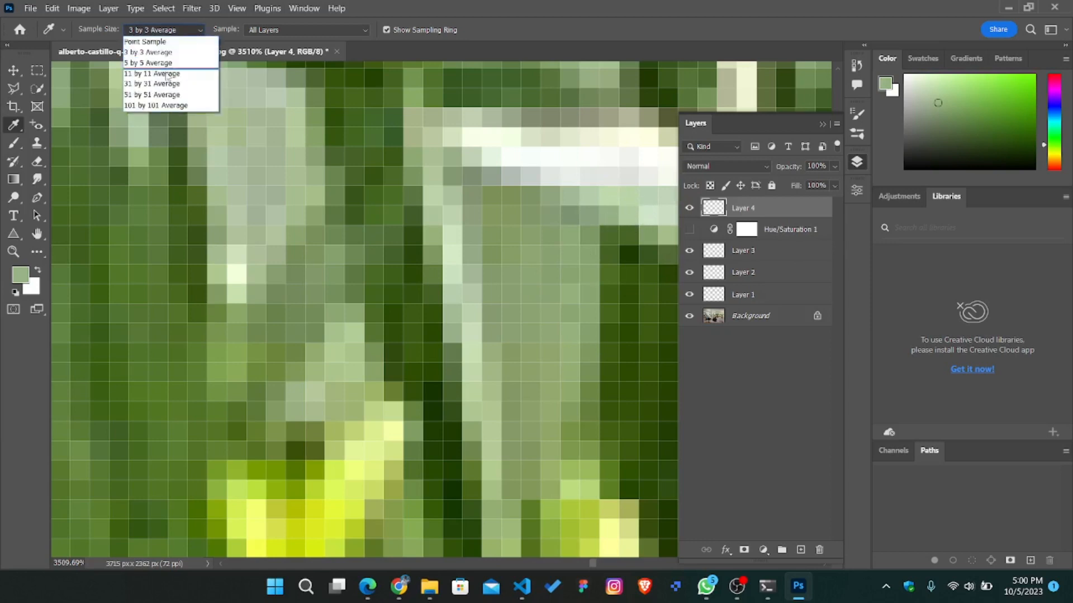
click(152, 106)
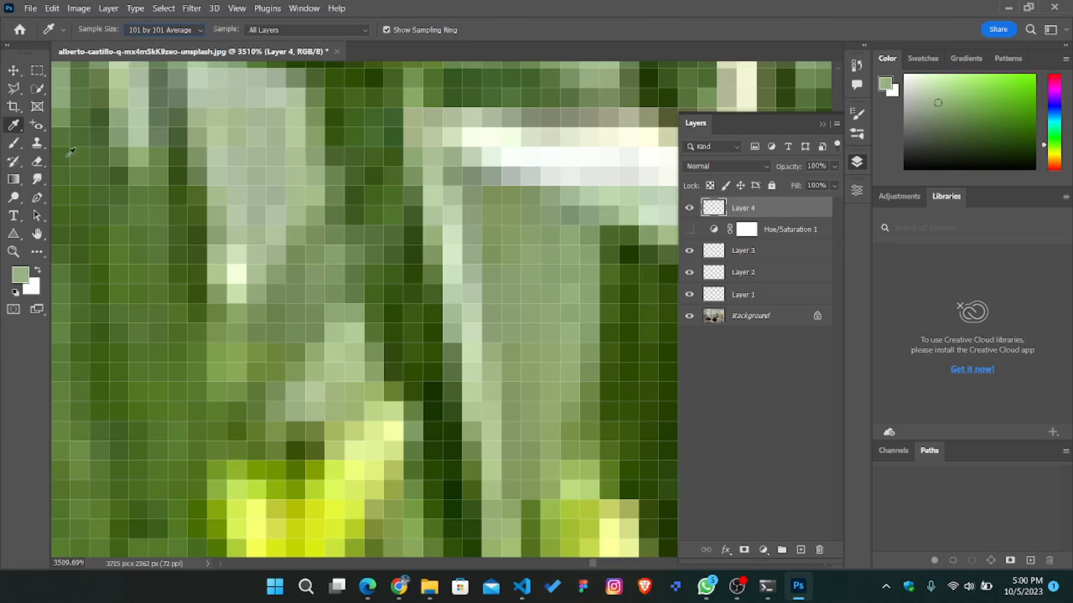
click(341, 229)
click(508, 227)
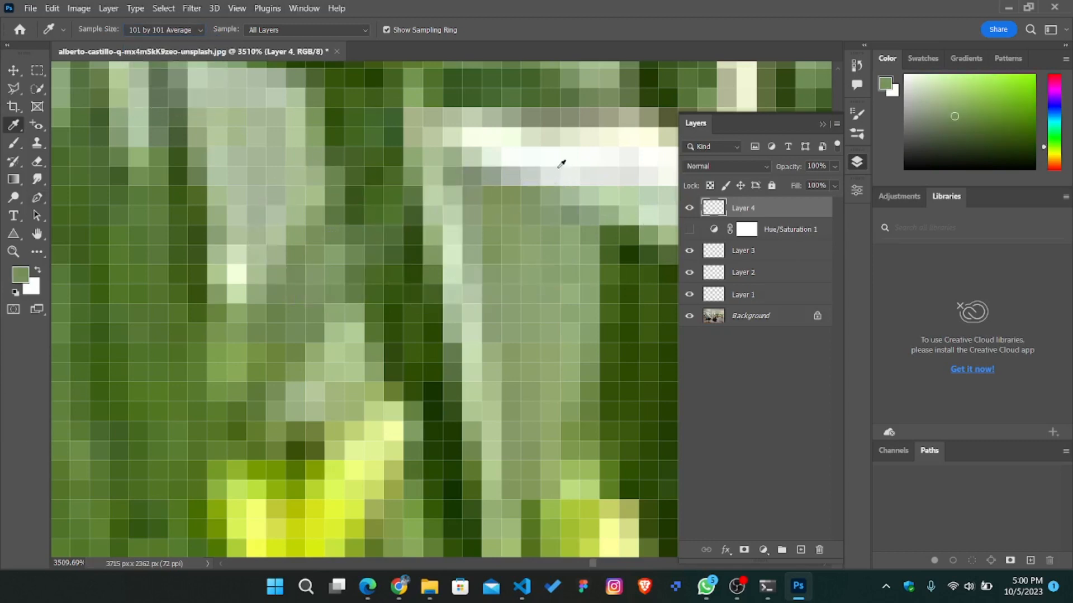
click(241, 208)
click(389, 215)
Step: Sample the palms in the full photo with 101 by 101 Average and paint that colour over them with the Brush tool
scroll(422, 274, down, 15)
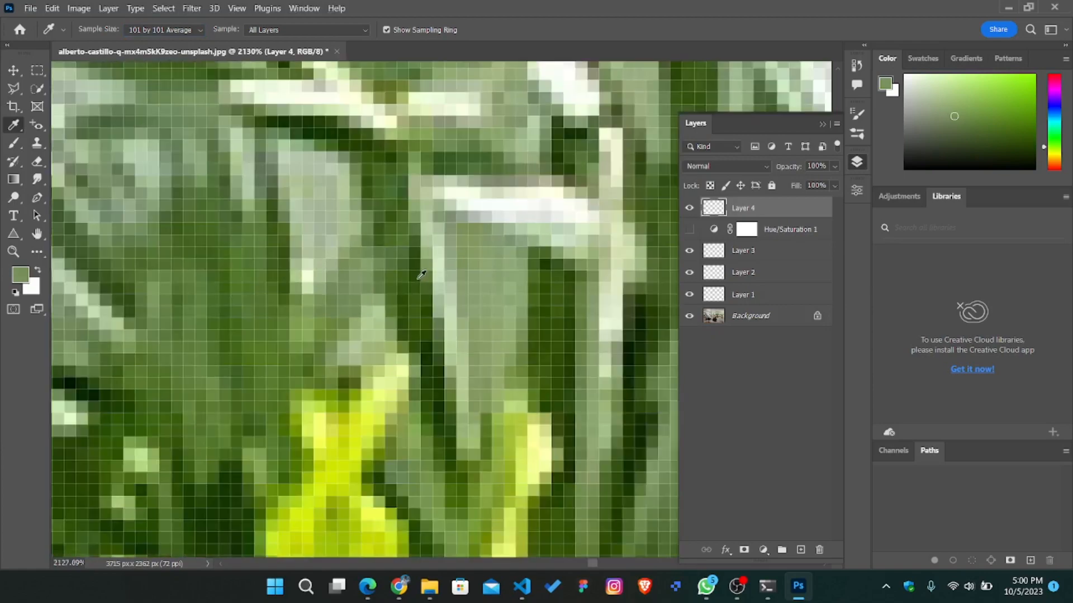
scroll(421, 275, down, 8)
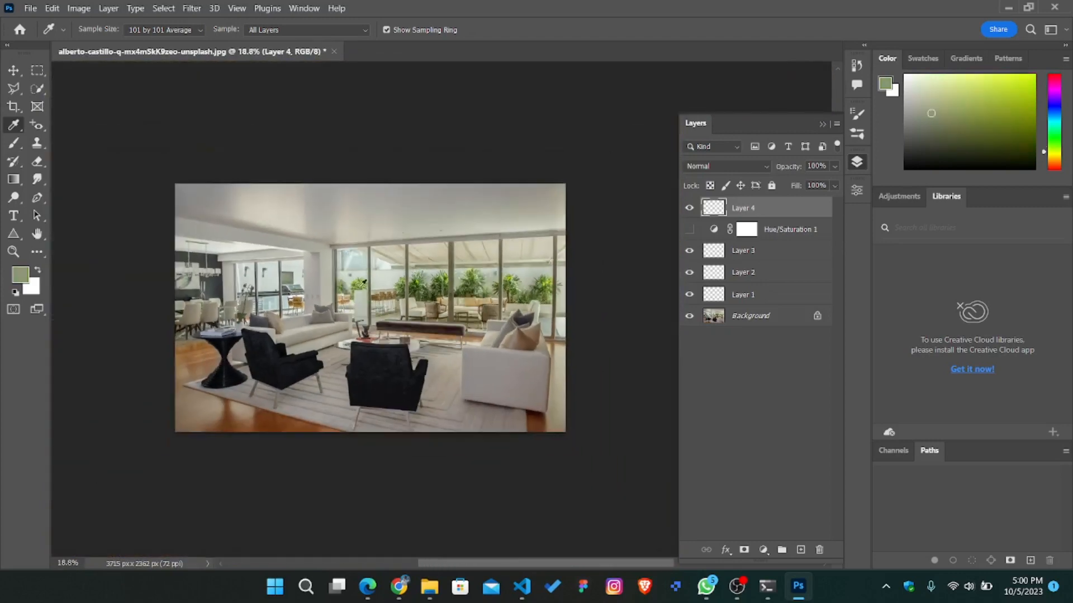
click(422, 276)
key(b)
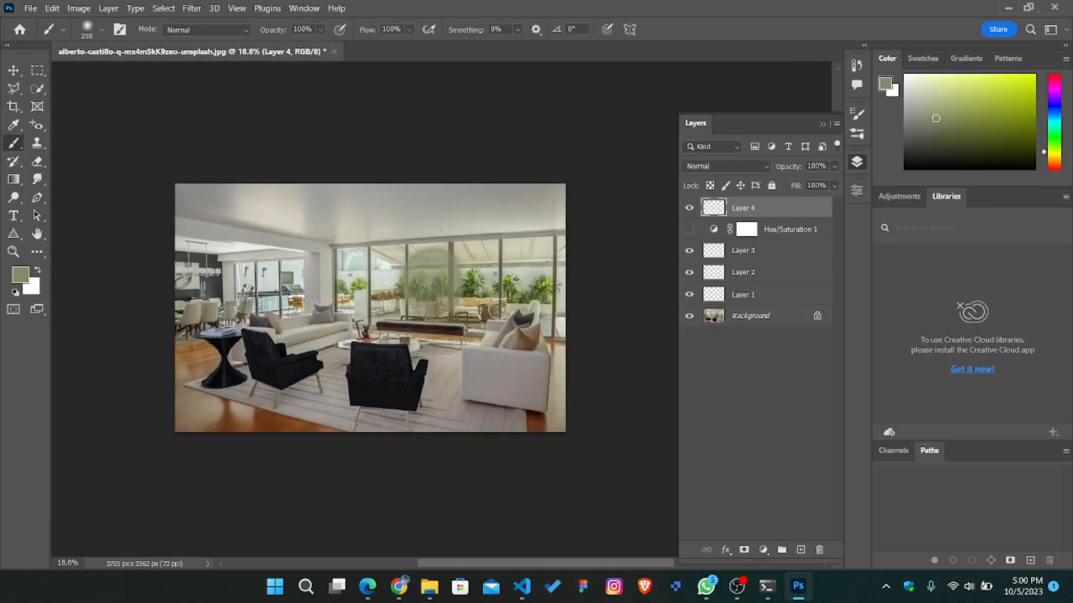